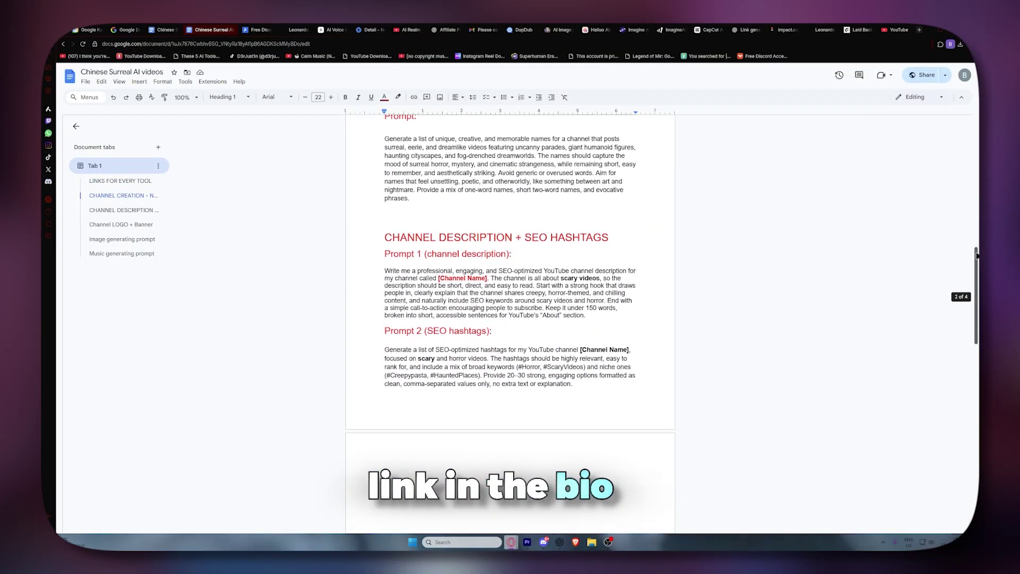
left_click_drag(978, 255, 967, 373)
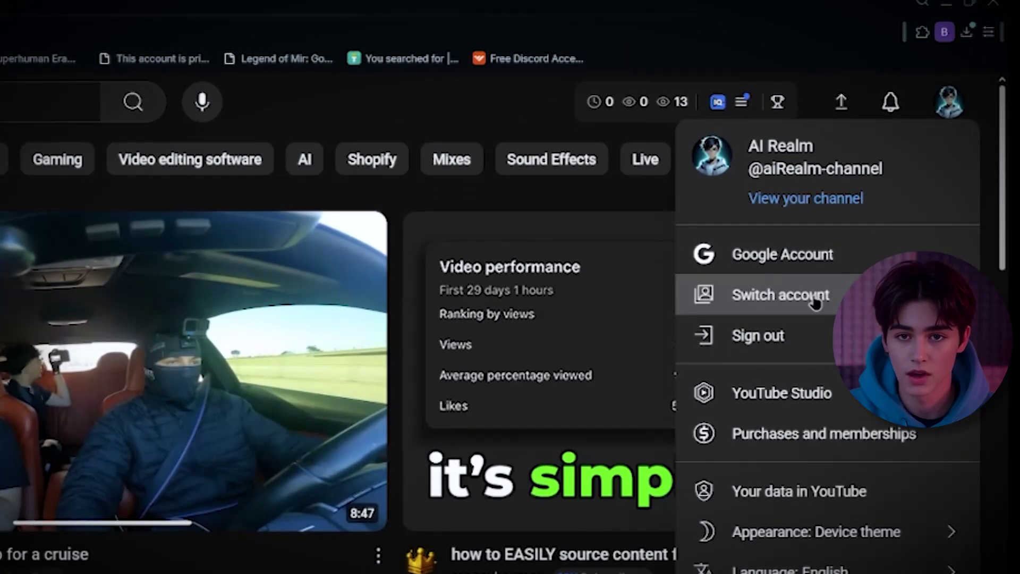
left_click(824, 311)
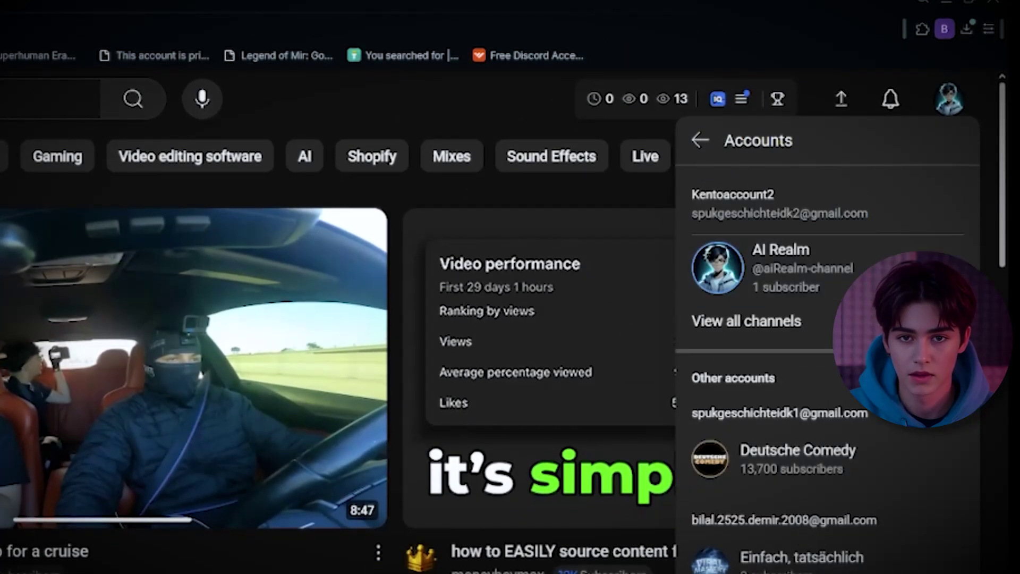
left_click(746, 323)
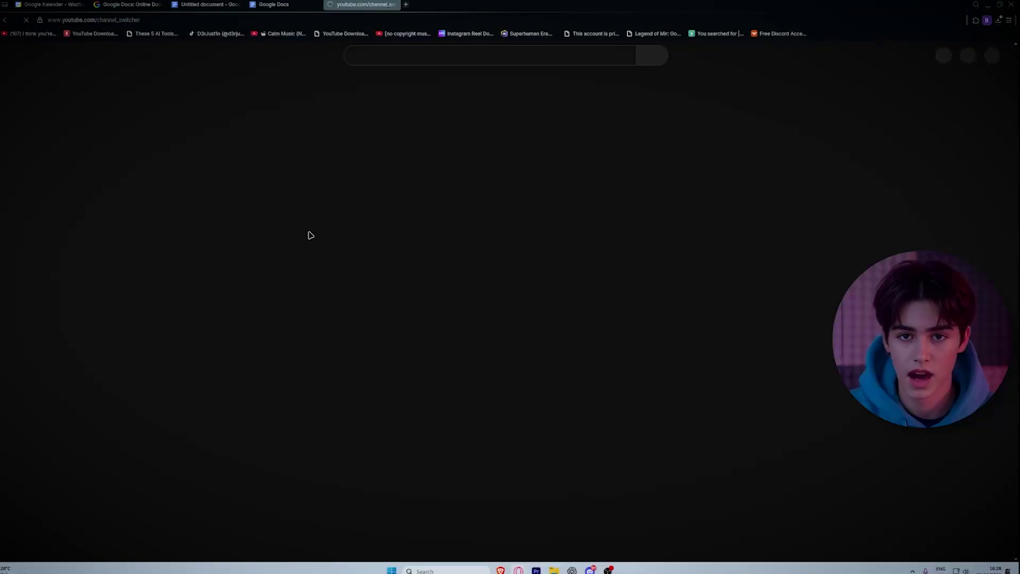
left_click(343, 130)
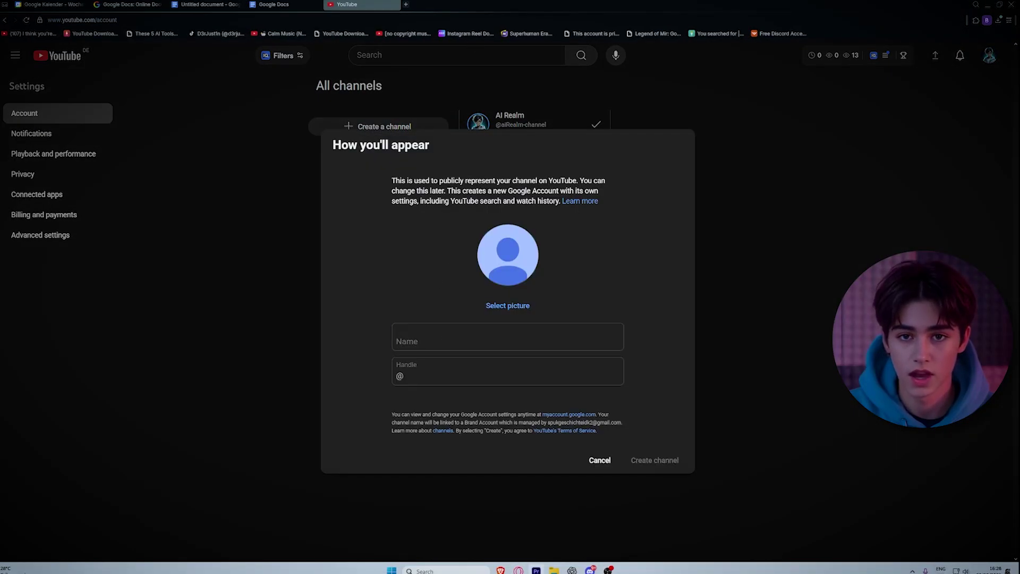
left_click(451, 336)
type("cooo")
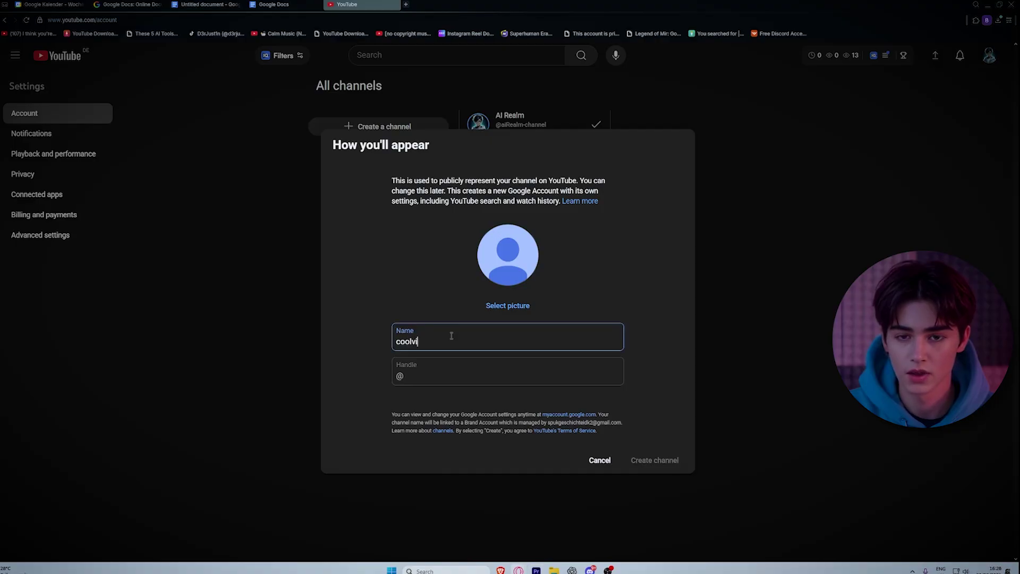
left_click(446, 367)
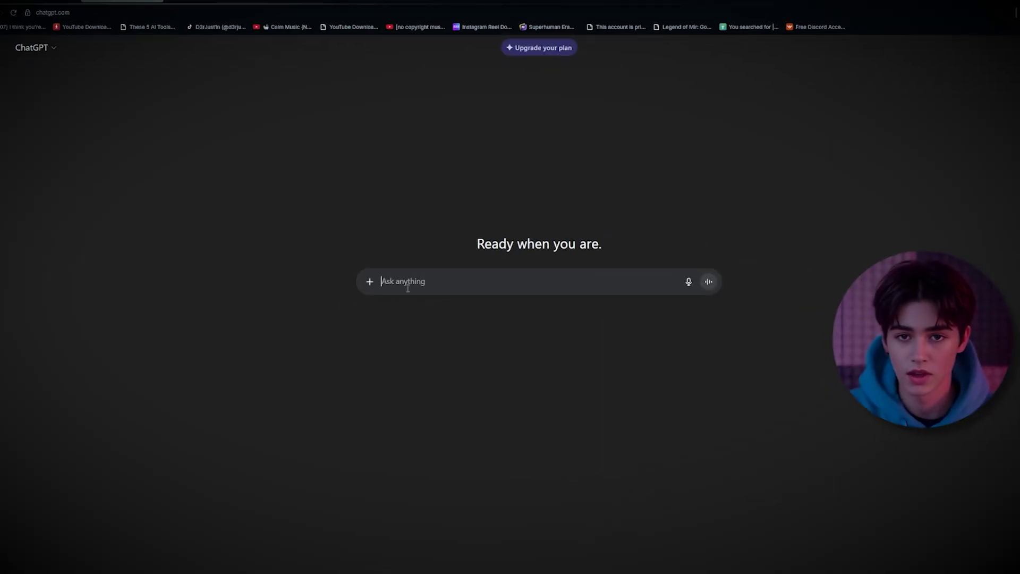
- Ask ChatGPT for surreal, eerie channel names and highlight Phantom Loom
type("Come up with a list of original, memorable, and aesthetically striking YouTube channel names for a creator who makes surreal, eerie, and dreamlike videos. The content features foggy cityscapes, uncanny parades of giant humanoid beings, surreal horror atmospheres, and dreamlike cinematic visuals. The names should be short (1–3 words), easy to pronounce, and evoke mystery, strangeness, and otherworldly beauty. Avoid clichés and overused words like “creepy,” “scary,” or “horror.” Generate a mix of single-word names, poetic two-word combinations, and evocative abstract titles that feel like they could belong to an art project, surreal film, or avant-garde series.")
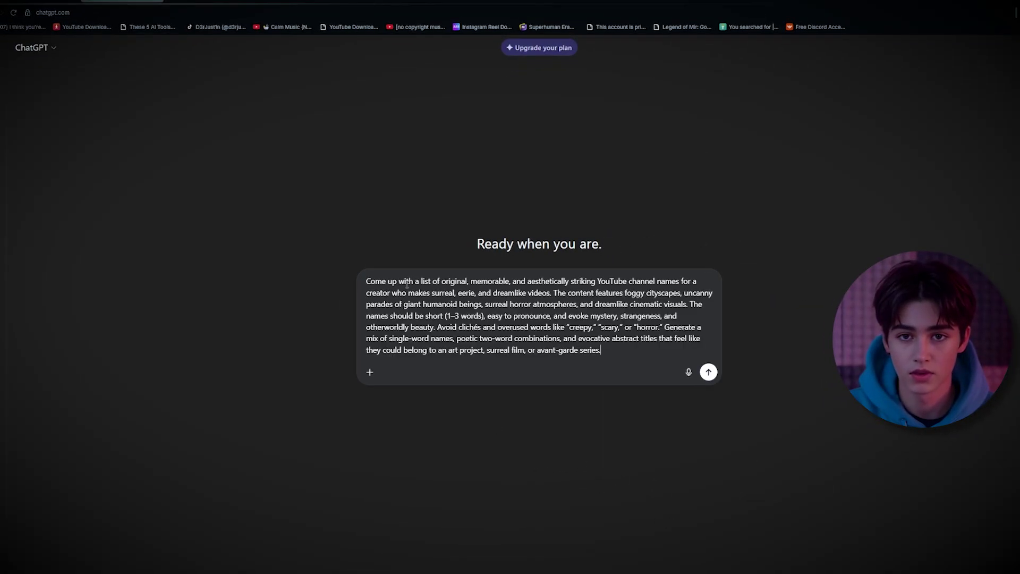
key("Return")
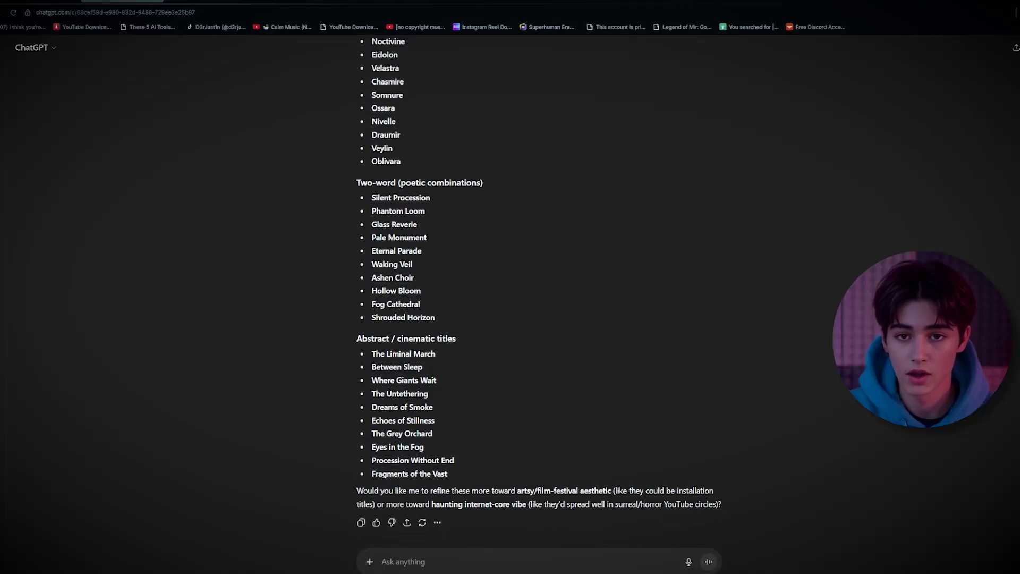
scroll(539, 295, "up", 3)
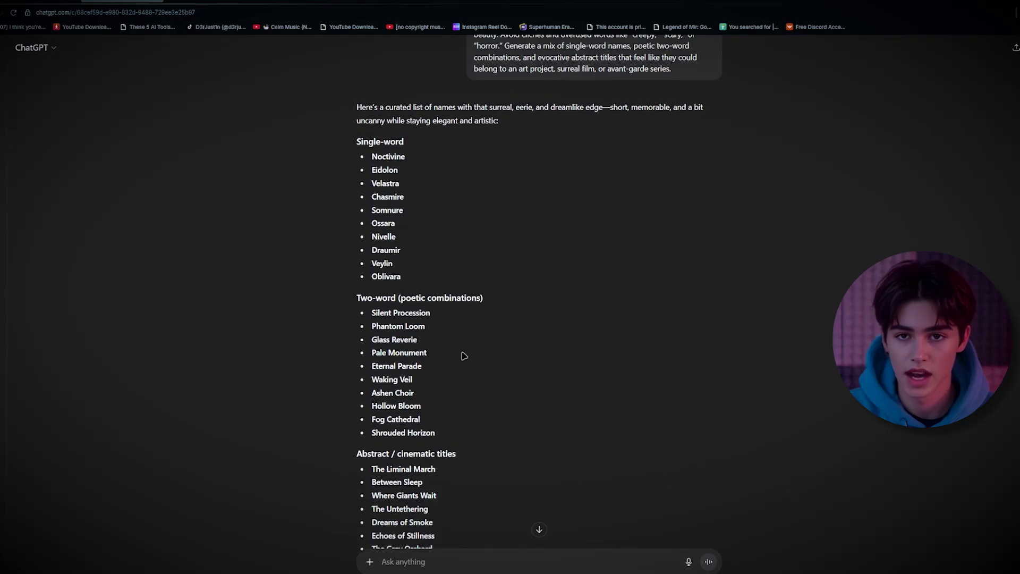
left_click_drag(428, 326, 372, 327)
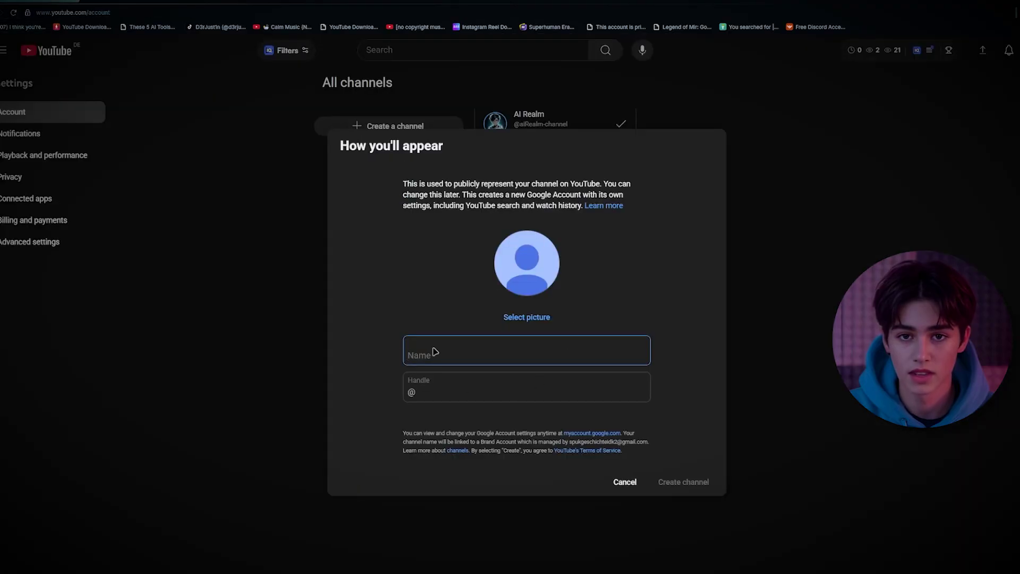
type("Phantom Loom")
left_click(451, 388)
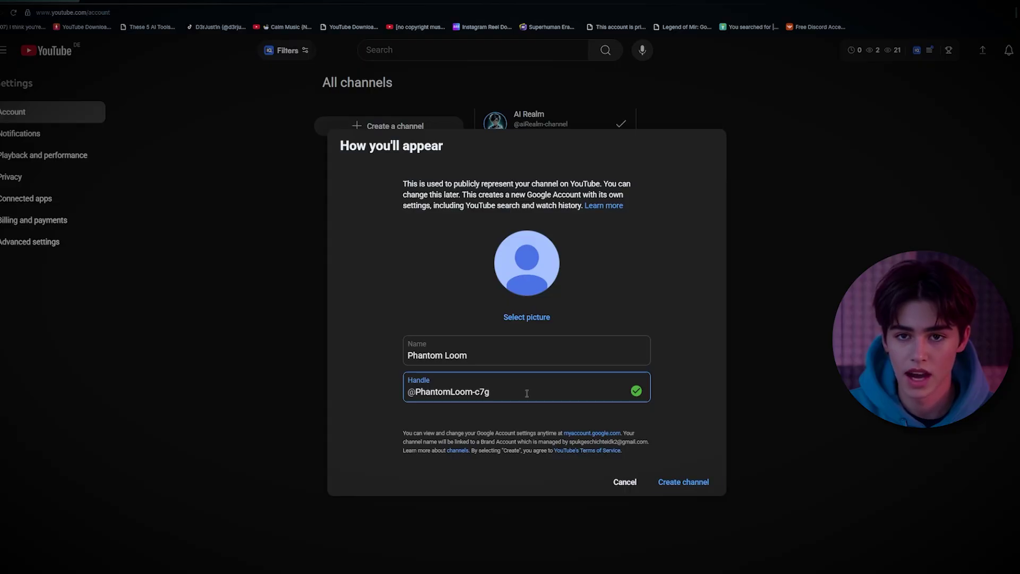
left_click(683, 483)
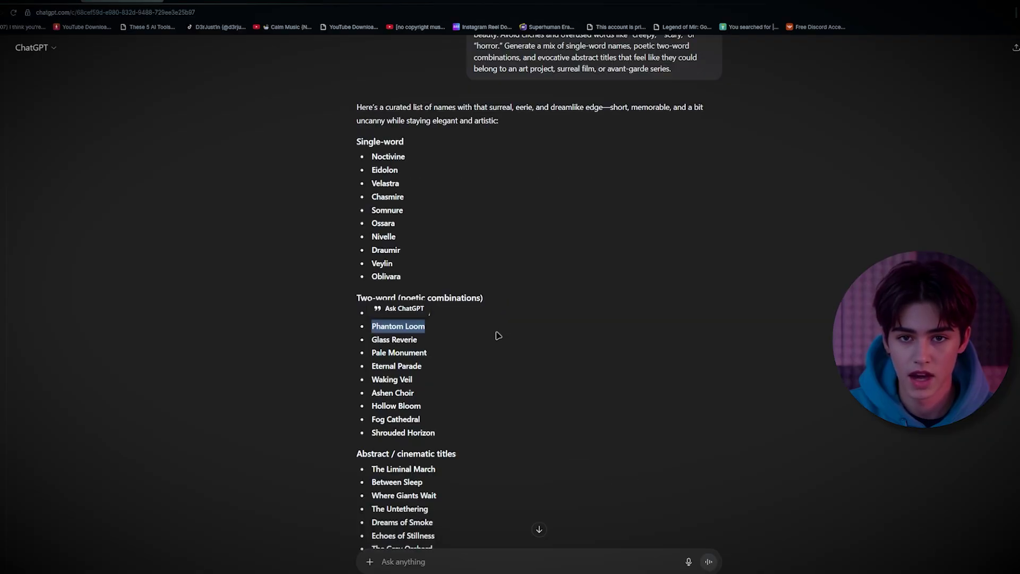
- Tell ChatGPT Phantom Loom was chosen, generate its channel description and select it
left_click(421, 560)
type("I pe")
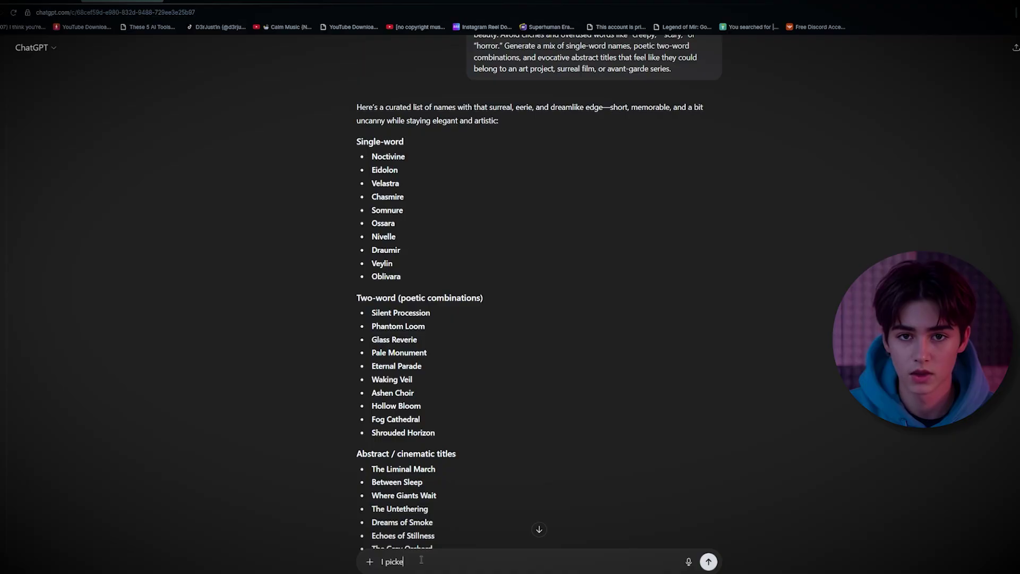
key("Return")
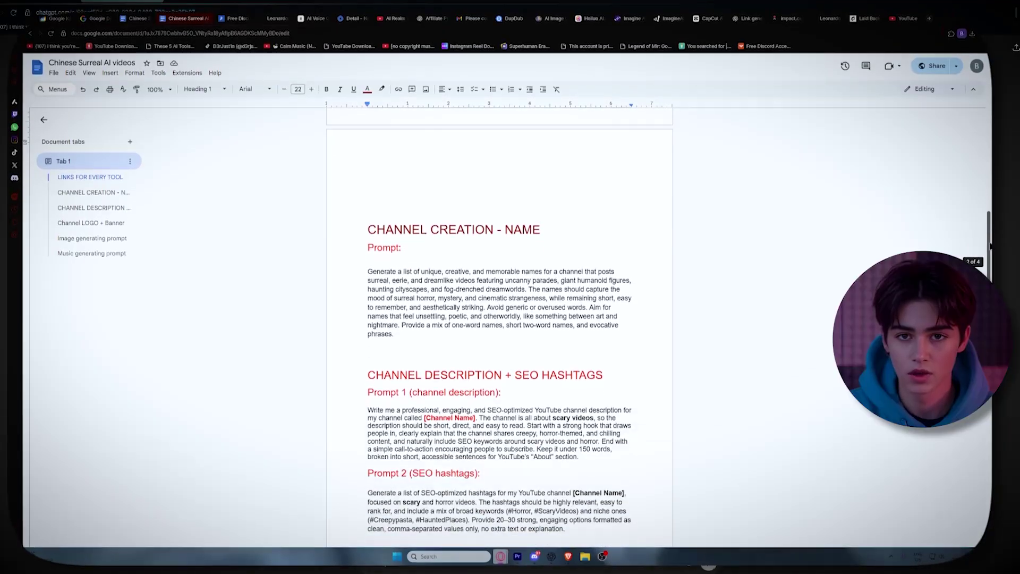
scroll(501, 335, "down", 2)
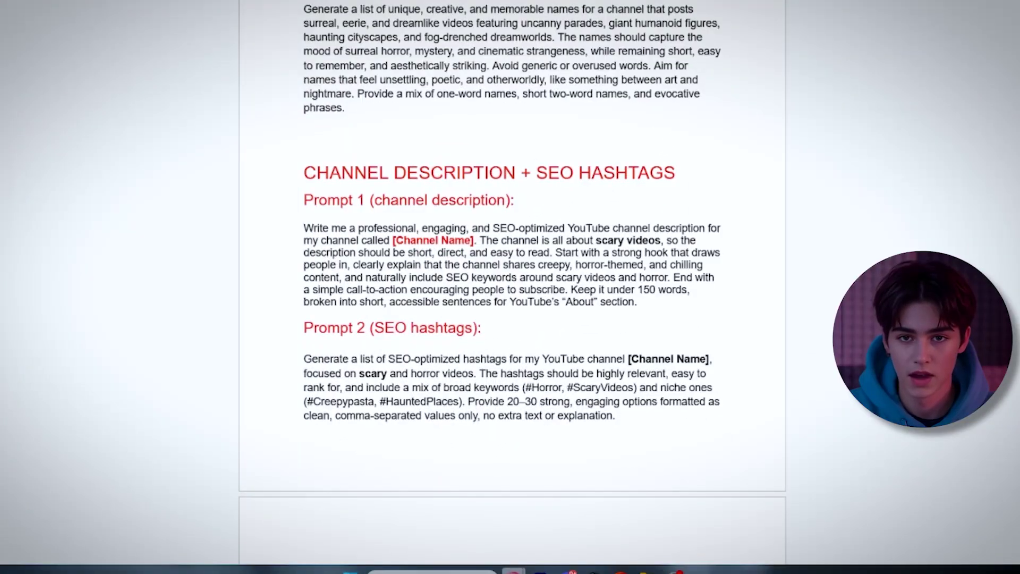
type("Write me a professional, engaging, and SEO-optimized YouTube channel description for my channel called [Channel Name]. The channel is all about scary videos, so the description should be short, direct, and easy to read. Start with a strong hook that draws people in, clearly explain that the channel shares creepy, horror-themed, and chilling content, and naturally include SEO keywords around scary videos and horror. End with a simple call-to-action encouraging people to subscribe. Keep it under 150 words, broken into short, accessible sentences for YouTube’s “About” section.")
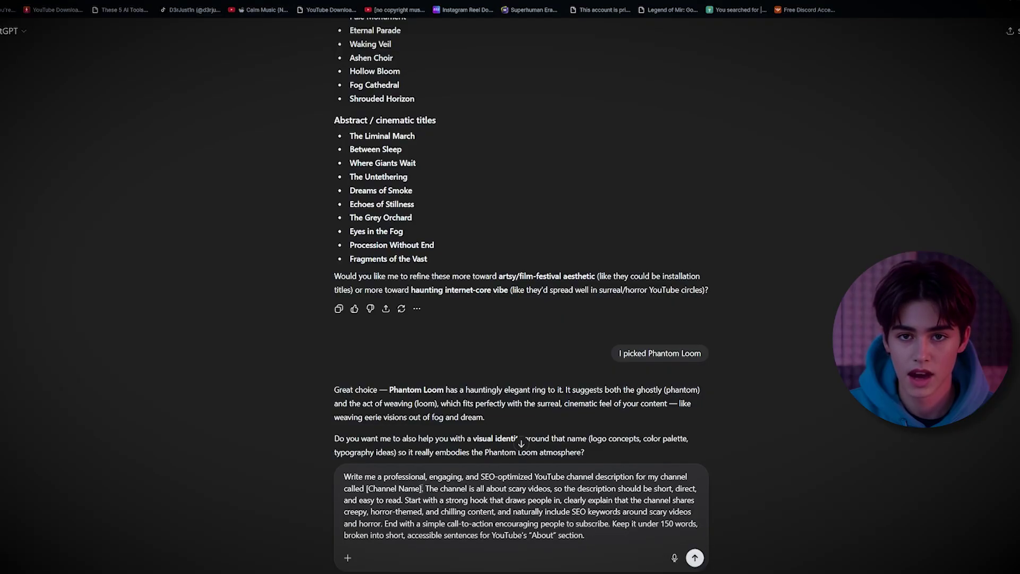
left_click_drag(423, 488, 366, 489)
type("Phantom Loom")
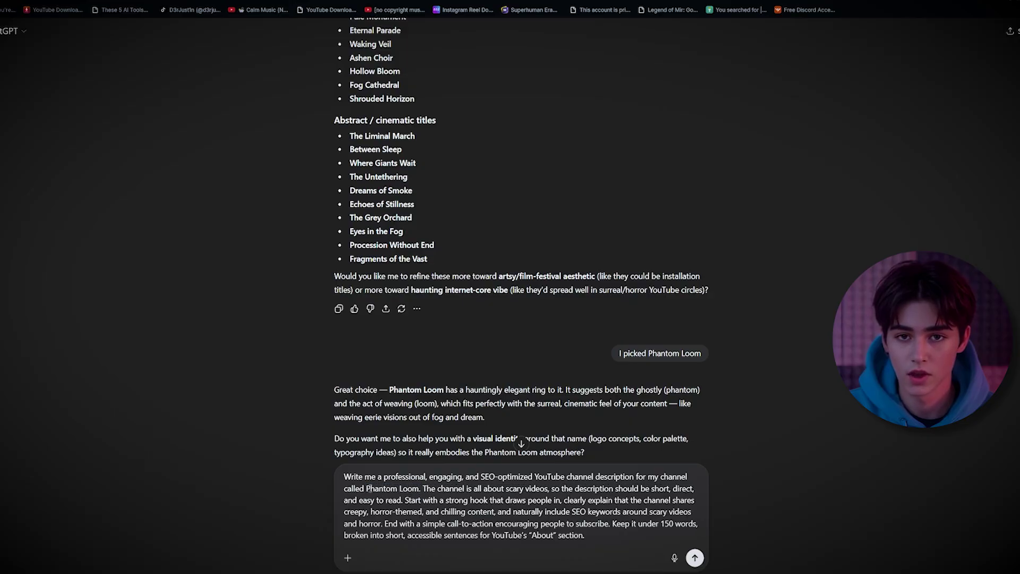
key("Return")
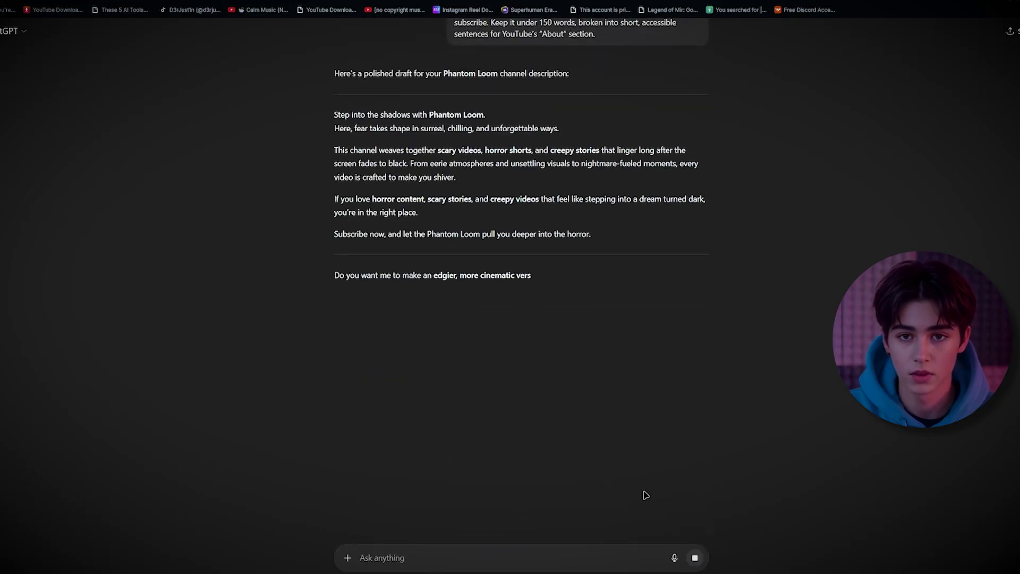
left_click_drag(335, 115, 591, 234)
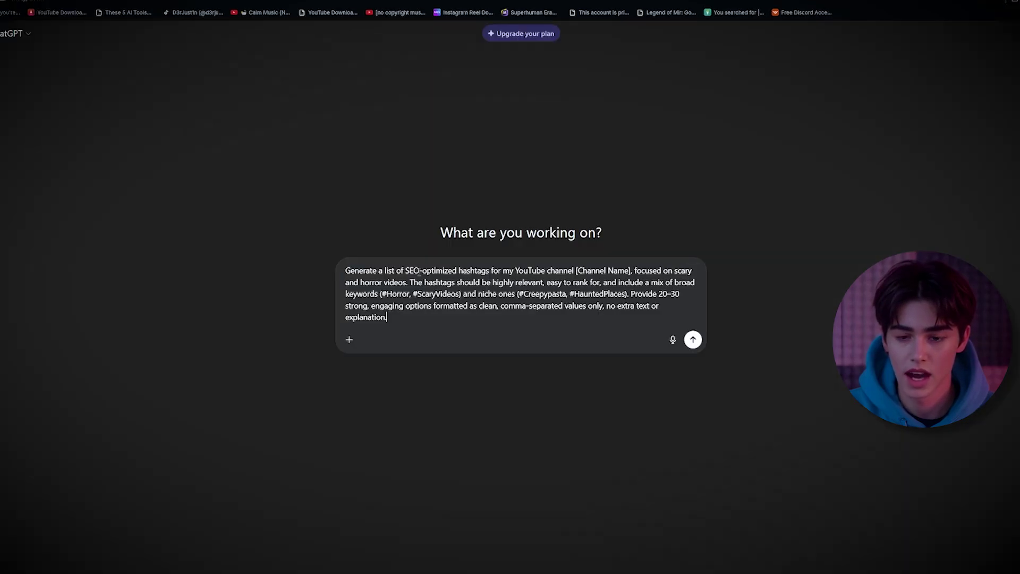
- Generate a comma-separated horror hashtag list for Phantom Loom and select it
left_click_drag(576, 270, 632, 270)
type("Phantom Loom")
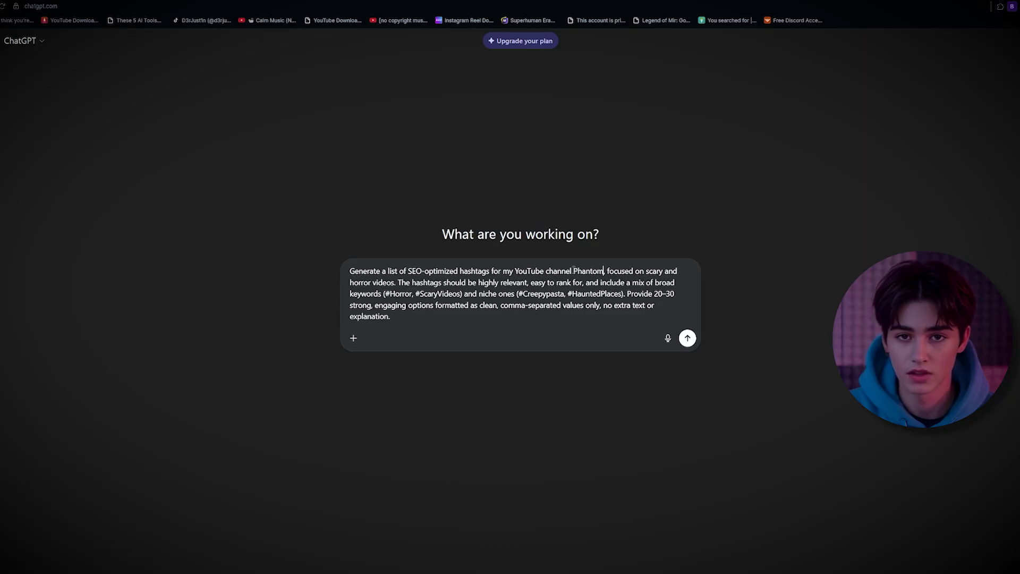
key("Return")
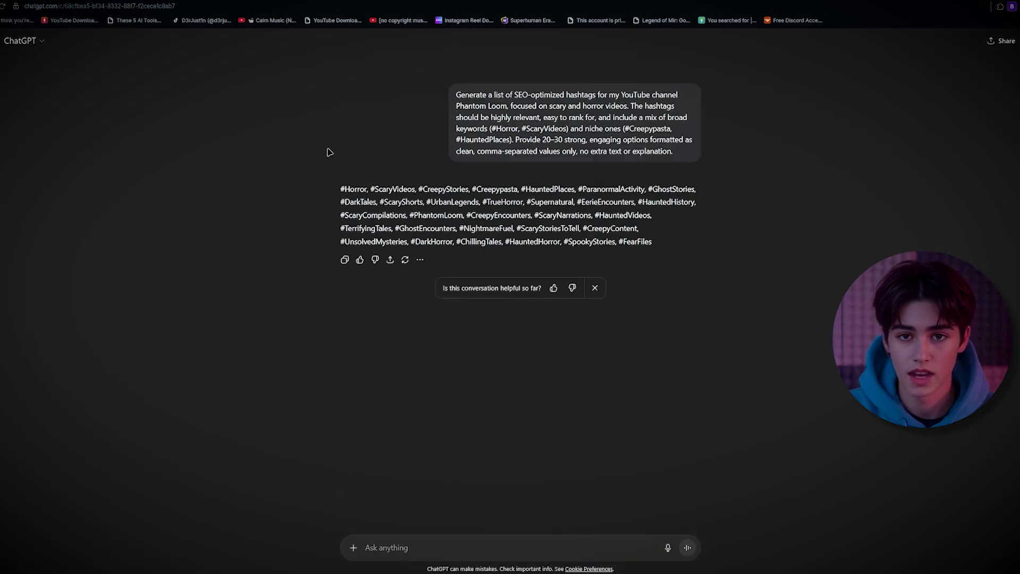
left_click_drag(342, 189, 654, 242)
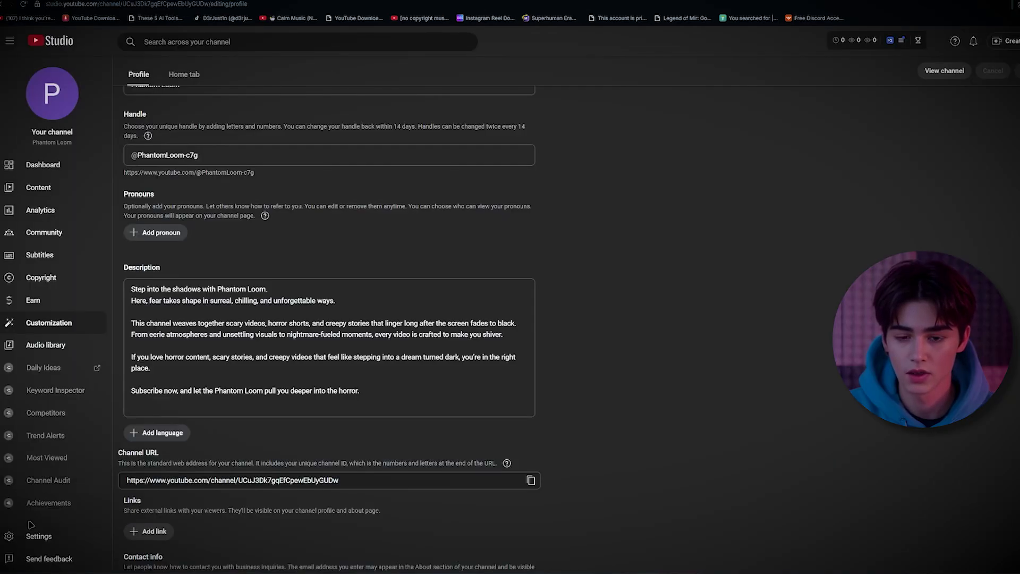
left_click(35, 535)
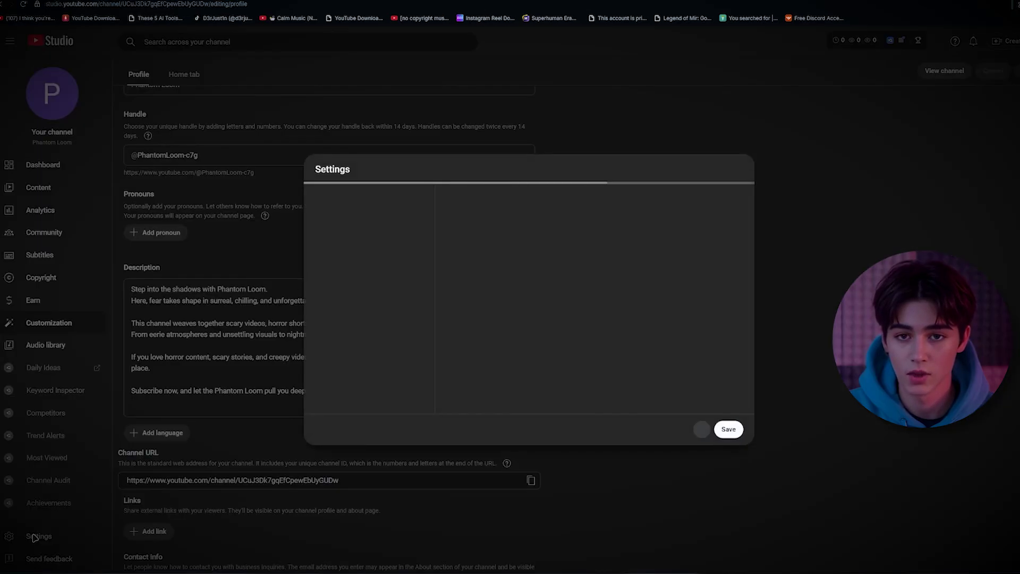
left_click(334, 223)
left_click(468, 296)
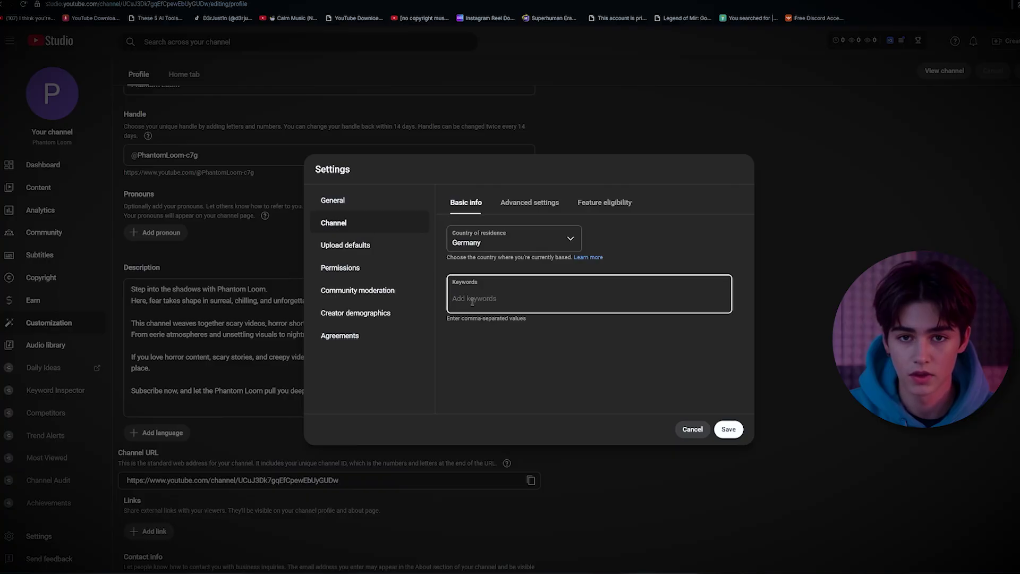
key("ctrl+v")
scroll(755, 327, "down", 2)
left_click(729, 429)
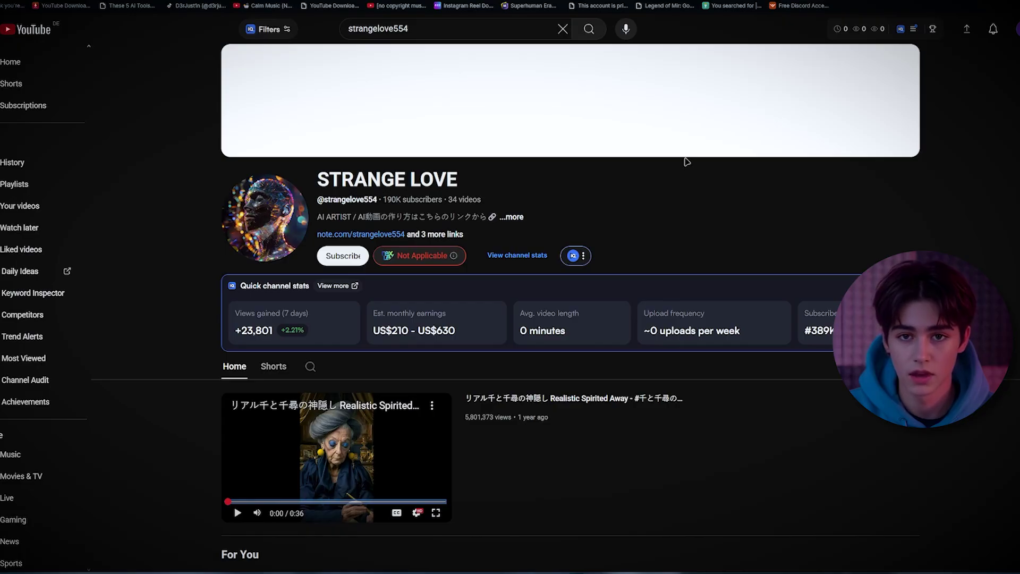
- Send the copied profile picture to ChatGPT requesting a detailed recreation prompt
key("ctrl+v")
type("give")
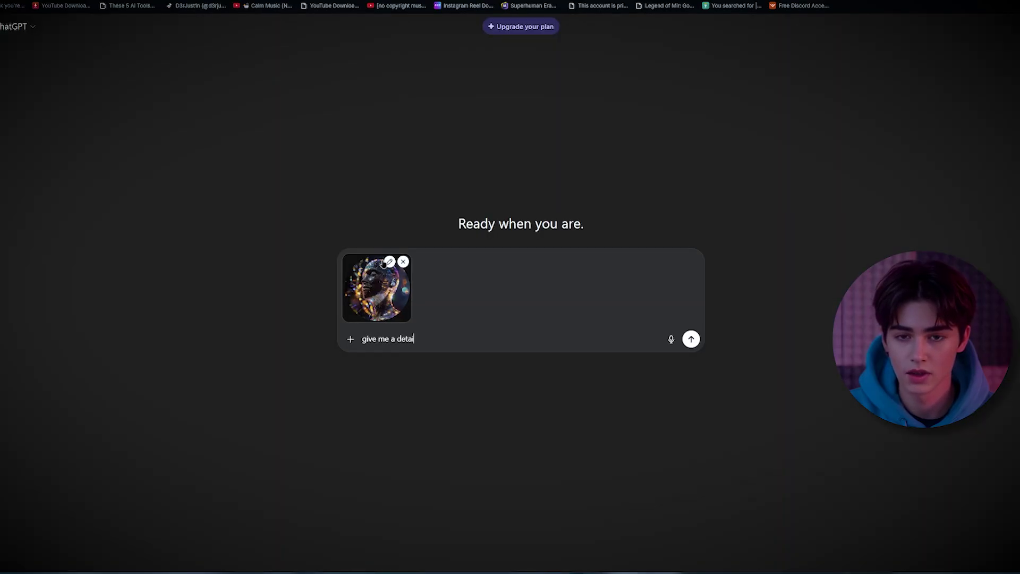
type("create this profile picture")
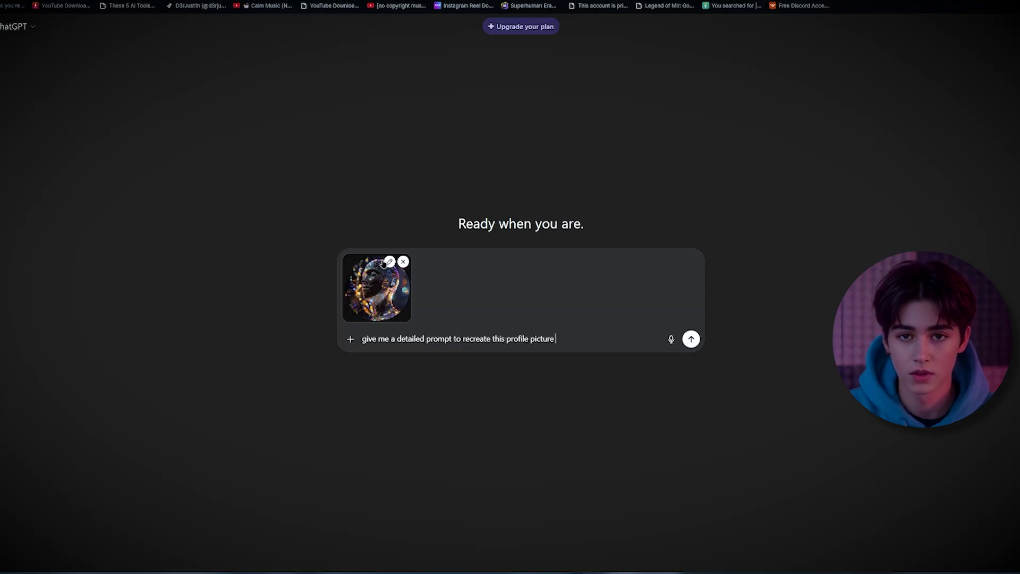
key("Return")
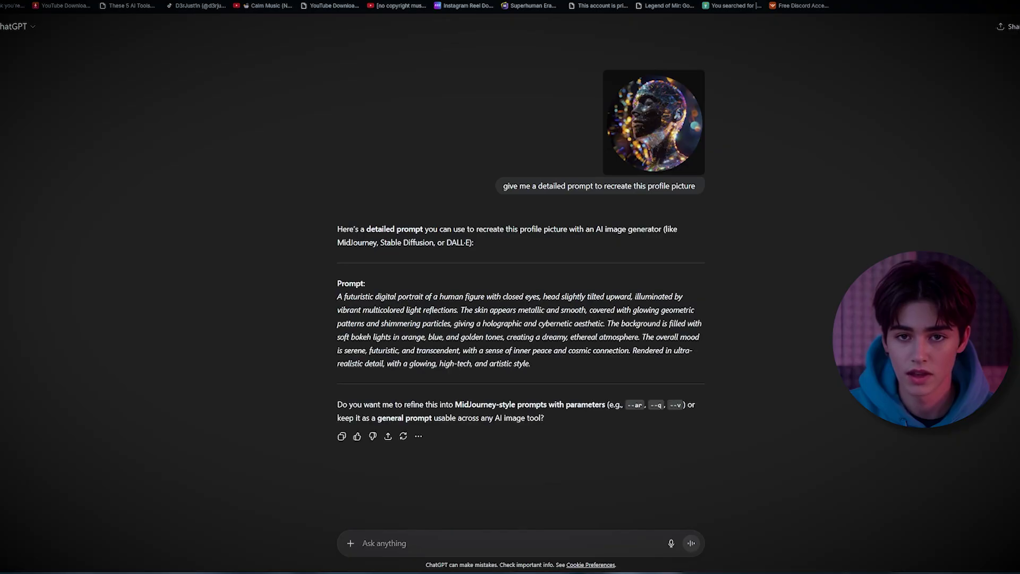
- Generate the futuristic glowing portrait in Leonardo AI with Nano Banana from ChatGPT's prompt
left_click_drag(538, 368, 327, 303)
key("ctrl+c")
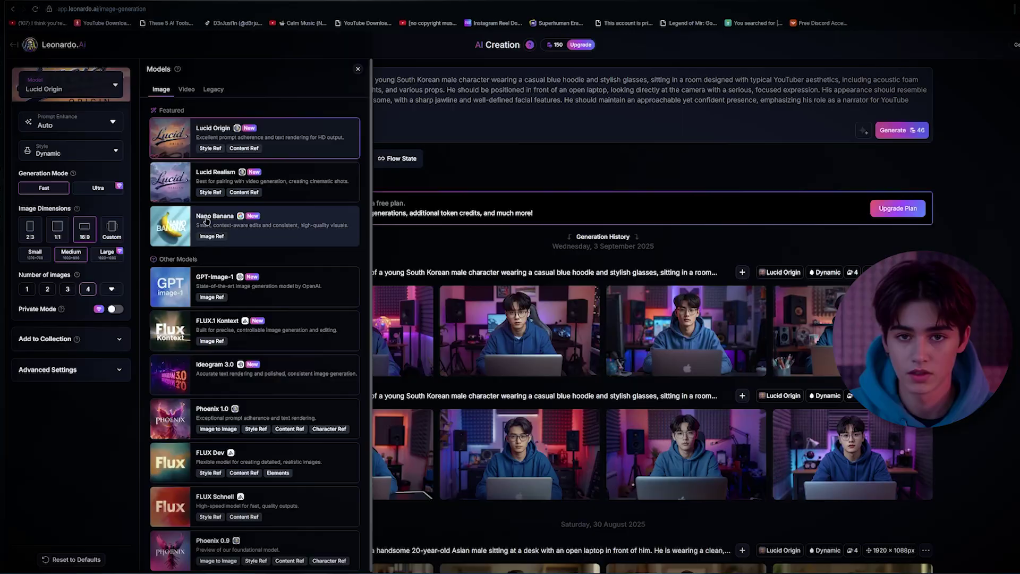
left_click(206, 221)
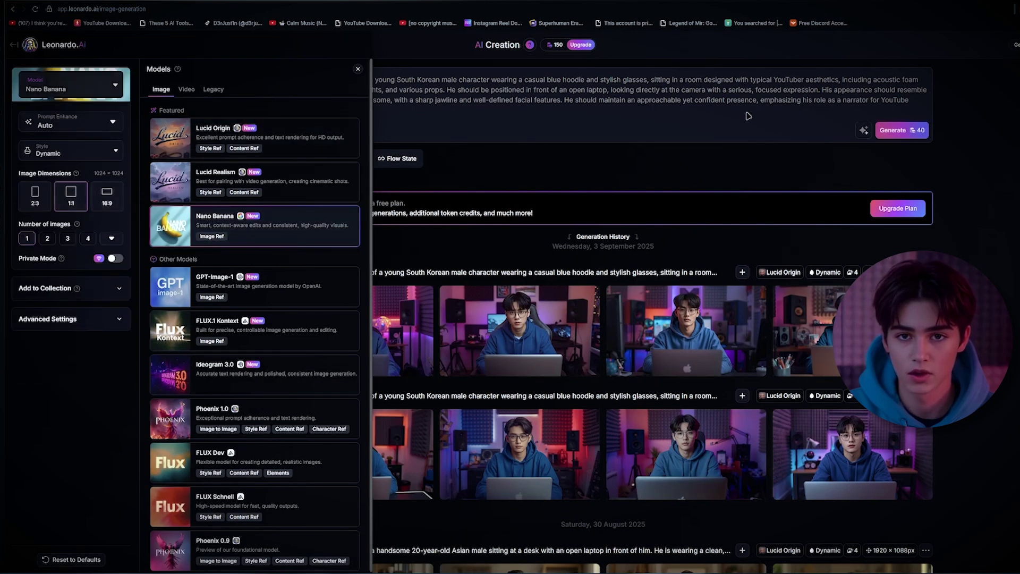
left_click(772, 112)
key("ctrl+a")
key("BackSpace")
key("ctrl+v")
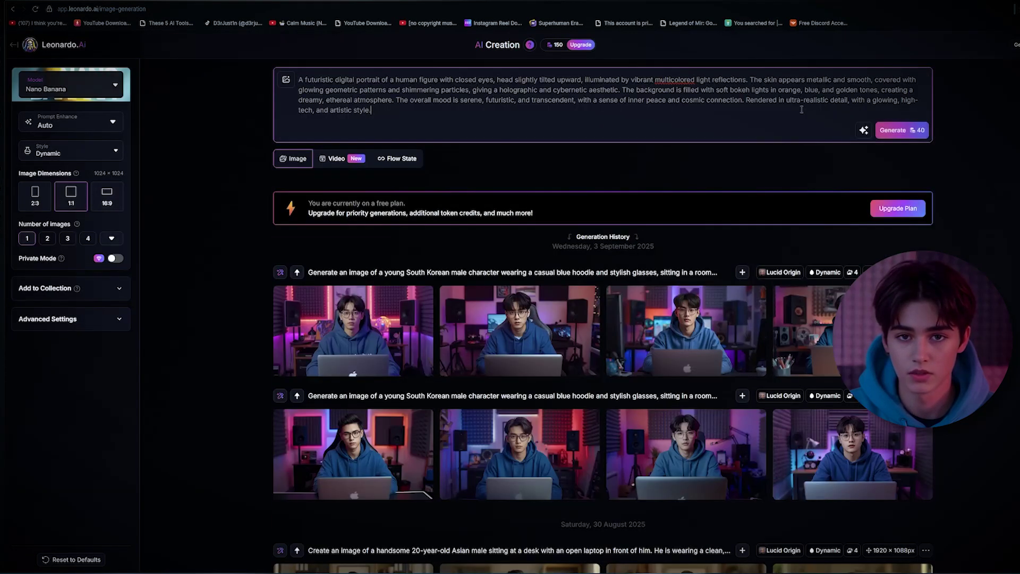
left_click(884, 136)
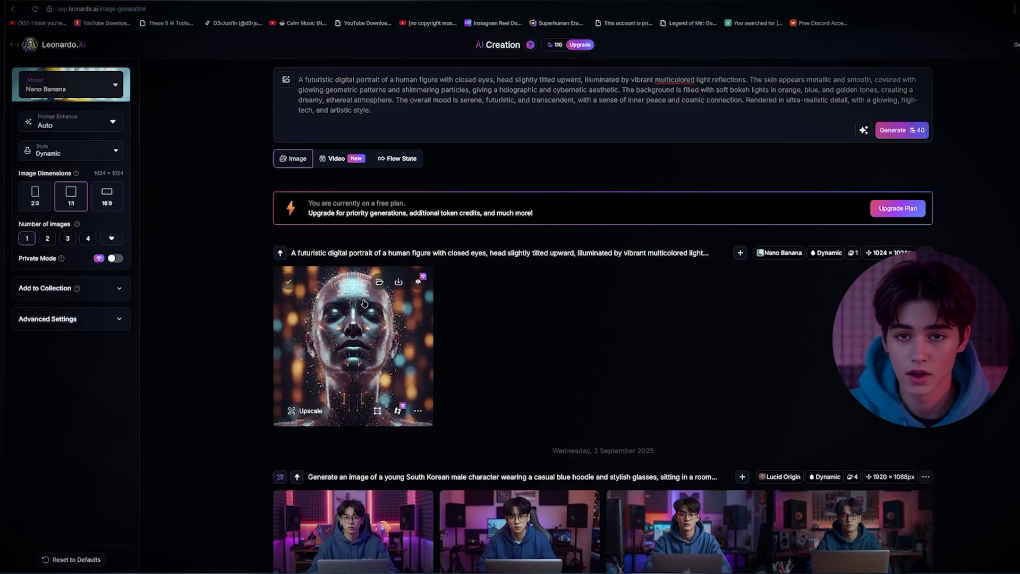
left_click(341, 316)
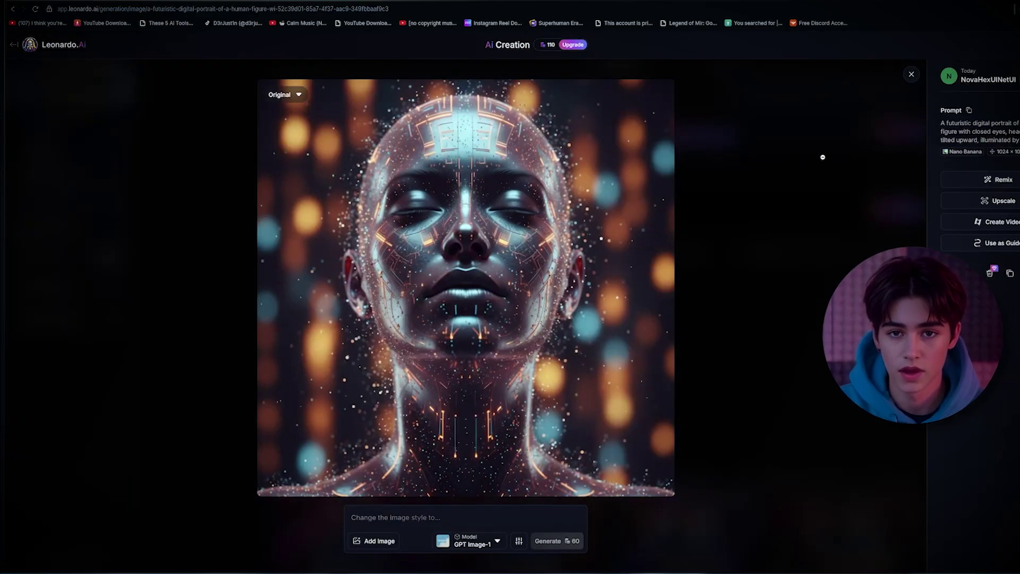
left_click(1010, 272)
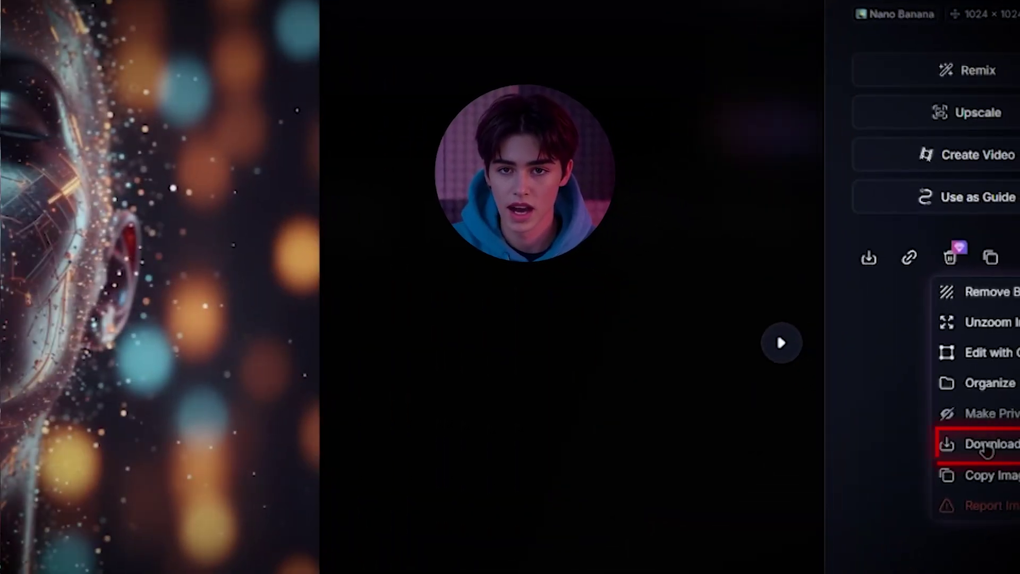
left_click(1009, 367)
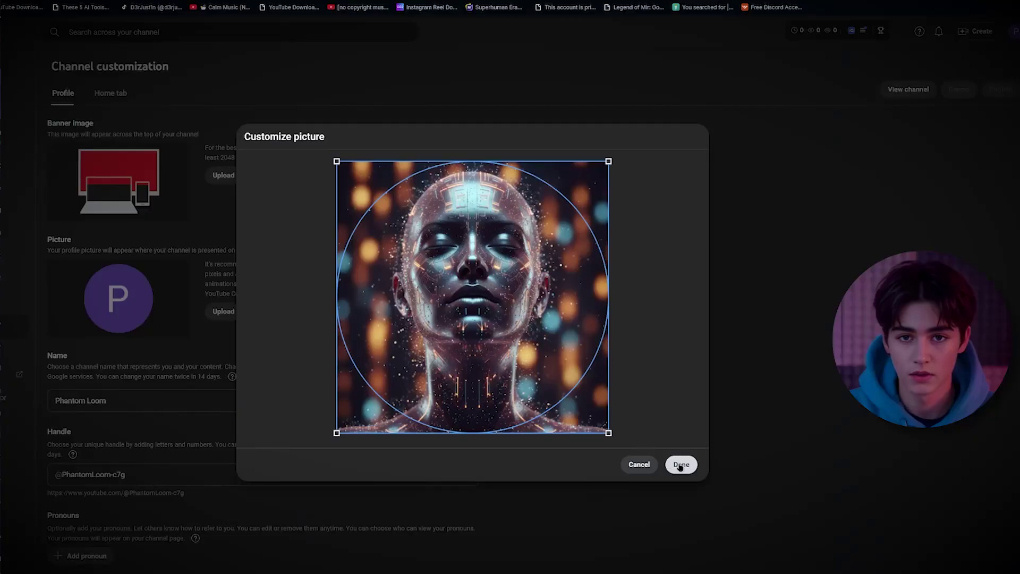
left_click(681, 466)
left_click(1000, 89)
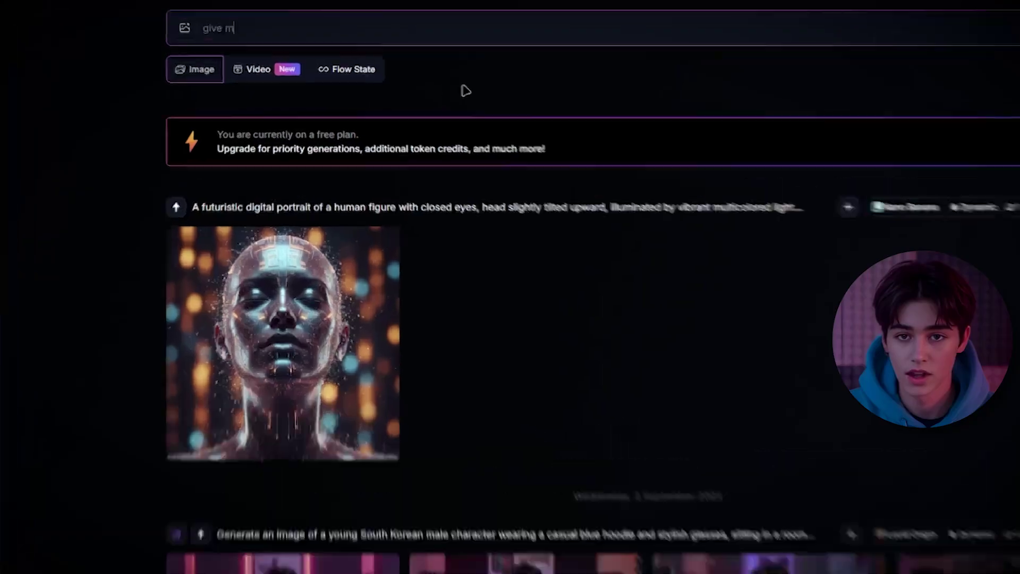
type("give me a banner that.. uhh.. matches the style.. uhh of a head.. and ")
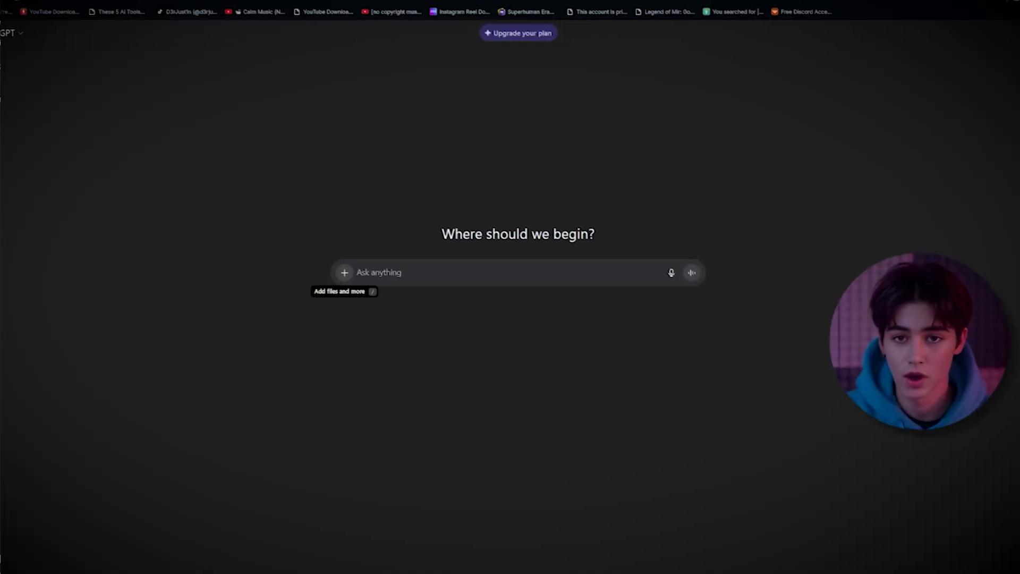
- Send the profile picture to ChatGPT requesting a banner prompt matching its style and palette
left_click(348, 271)
key("Escape")
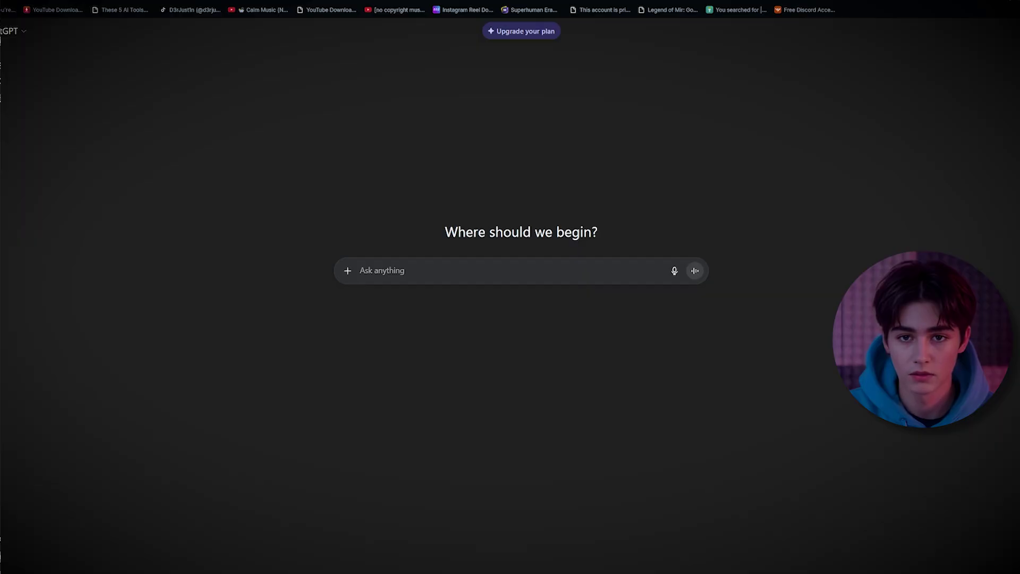
key("ctrl+v")
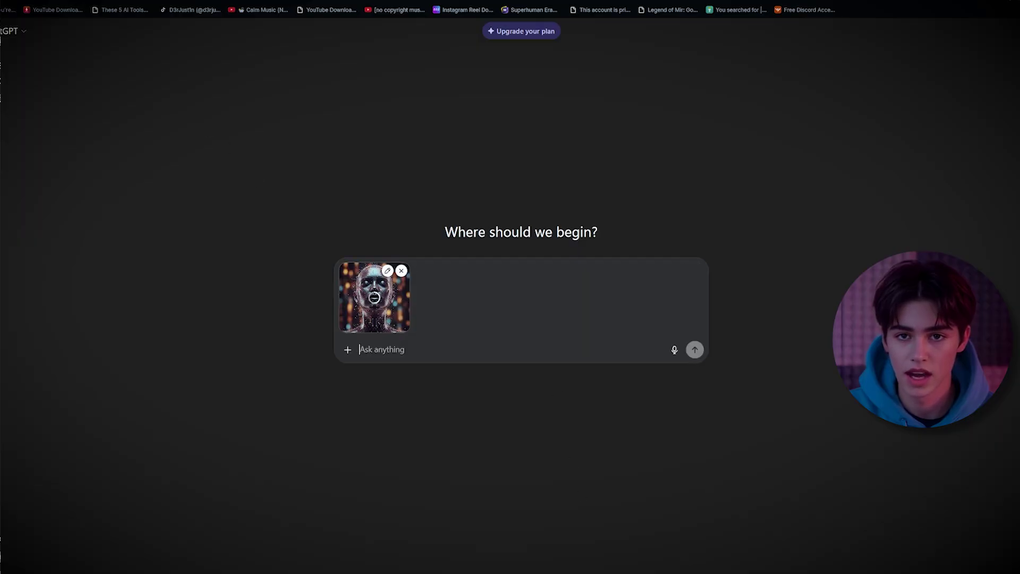
type("based")
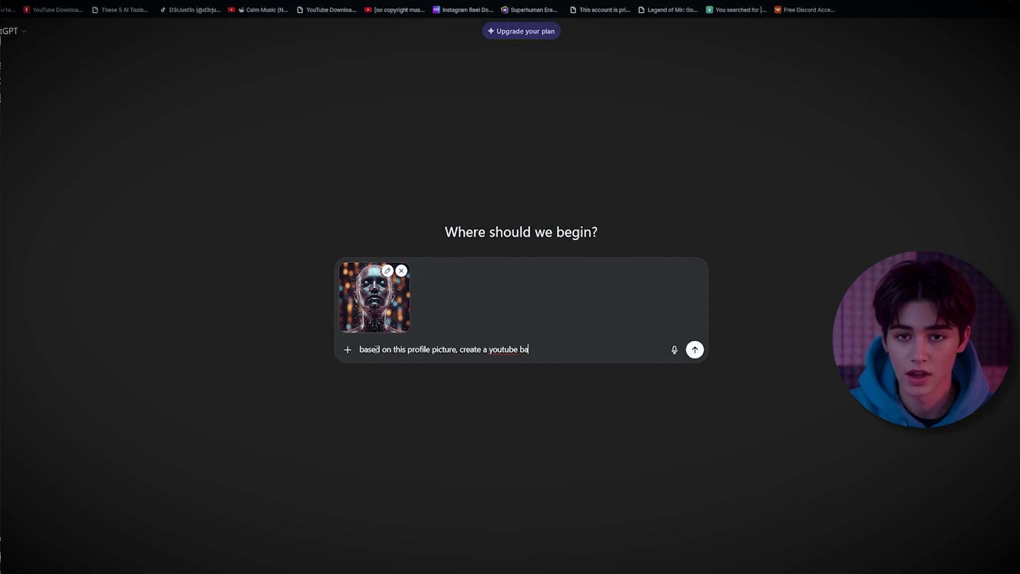
type("the same style, vibe")
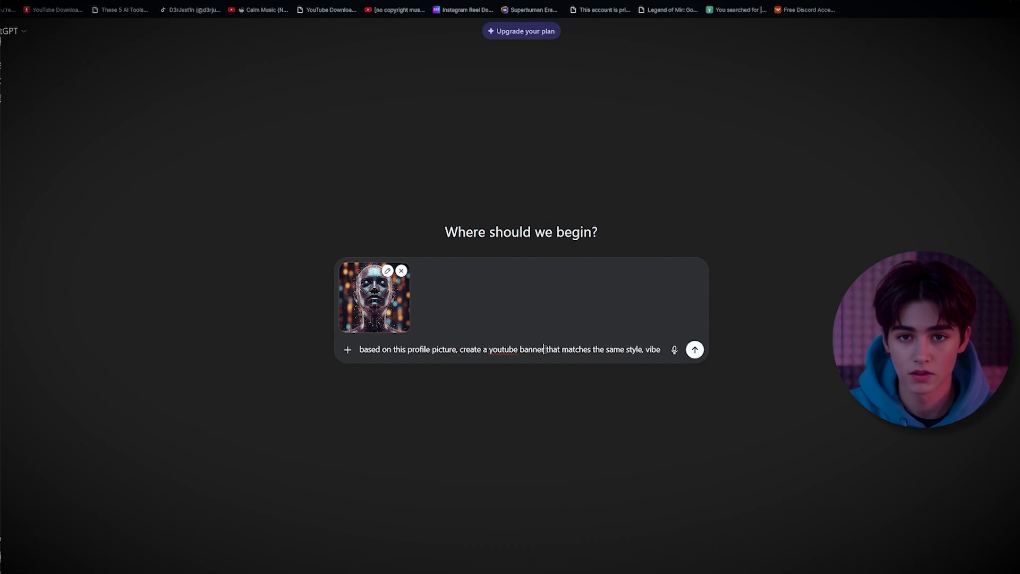
type(" PROMPT")
type("colour palatte (")
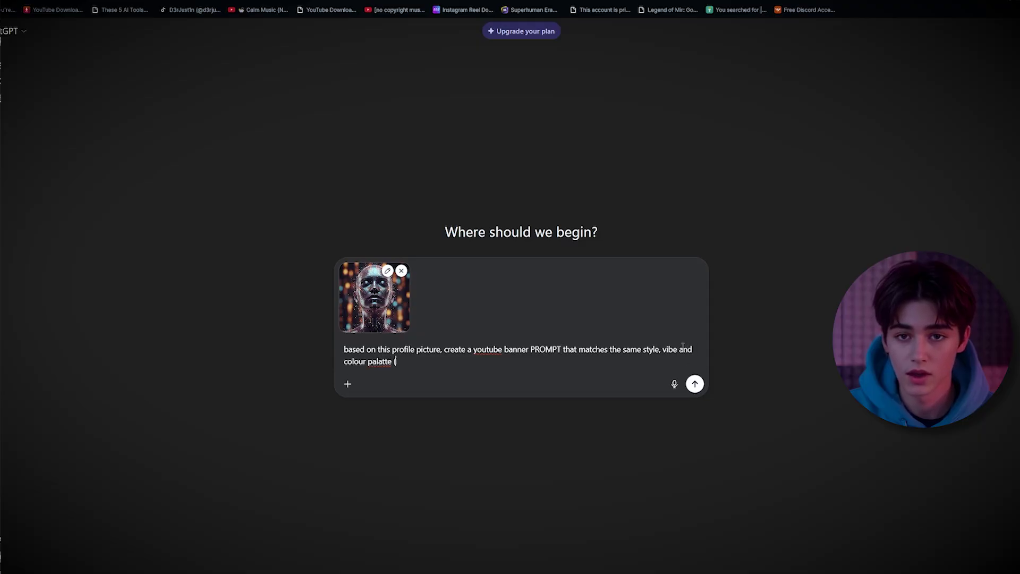
key("BackSpace")
key("BackSpace")
key("BackSpace")
key("BackSpace")
key("BackSpace")
key("BackSpace")
type("etc")
key("Return")
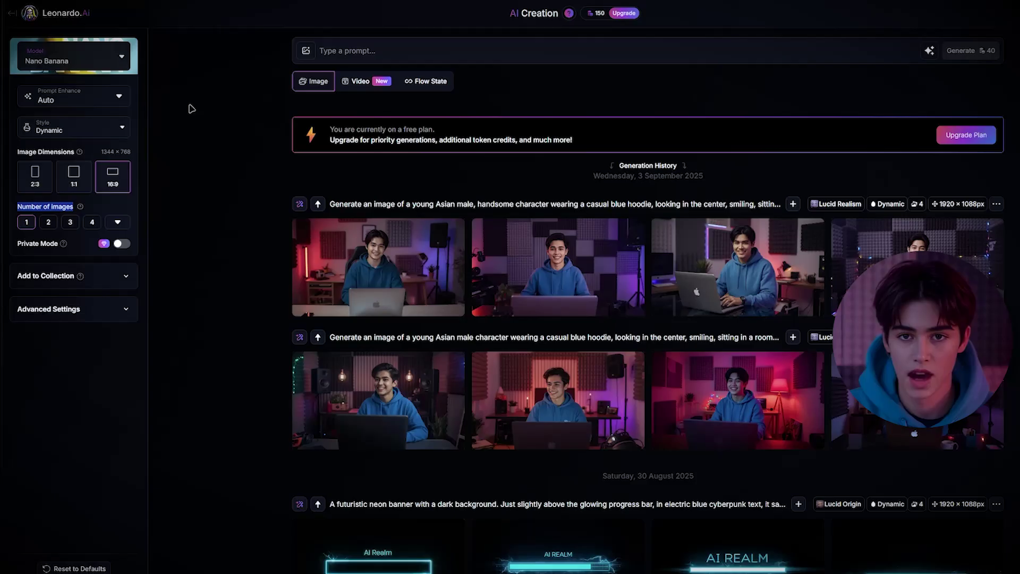
- Generate cybernetic banners from the prompt with the profile picture as reference; view the first orange one
left_click(334, 49)
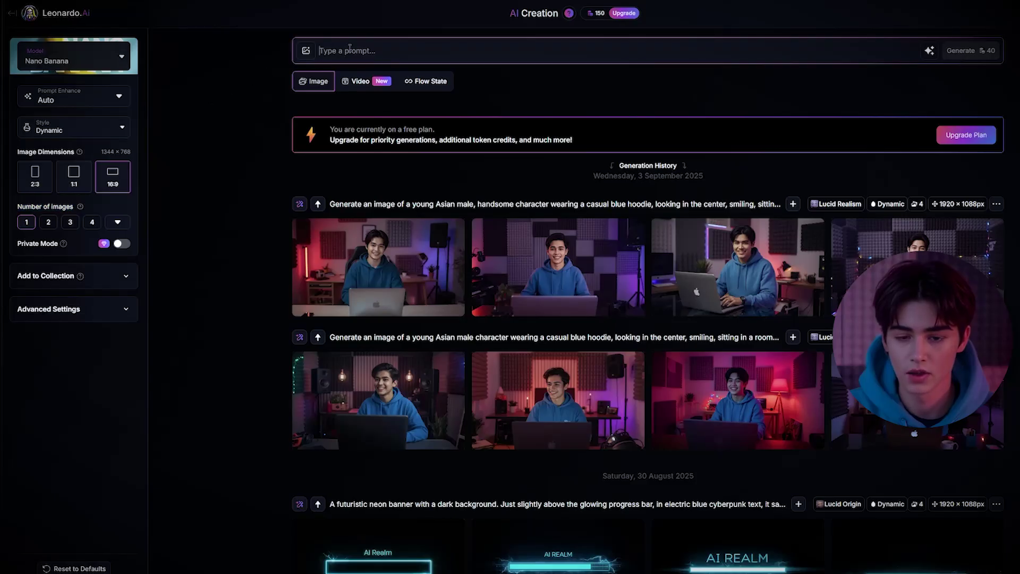
type("A futuristic, cybernetic YouTube banner in ultra-detailed, cinematic digital art style. A glowing sci-fi cityscape blended with abstract neon circuits, holographic data streams, and luminous particle effects. Central focus space left clean for channel name/logo, surrounded by vibrant glowing patterns in orange, cyan, and deep metallic tones. Symmetrical balance with smooth gradients, sleek metallic textures, and ethereal digital energy flowing across the banner. Style consistent with a high-tech, cyberpunk, AI-inspired atmosphere, immersive and visually striking, perfectly matching the futuristic glowing face aesthetic.")
left_click(305, 50)
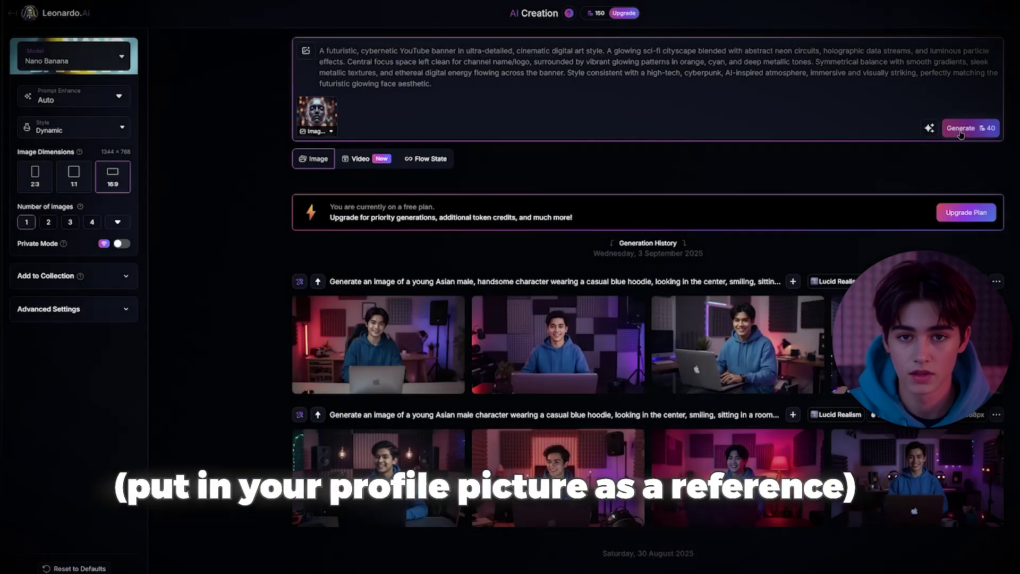
left_click(960, 129)
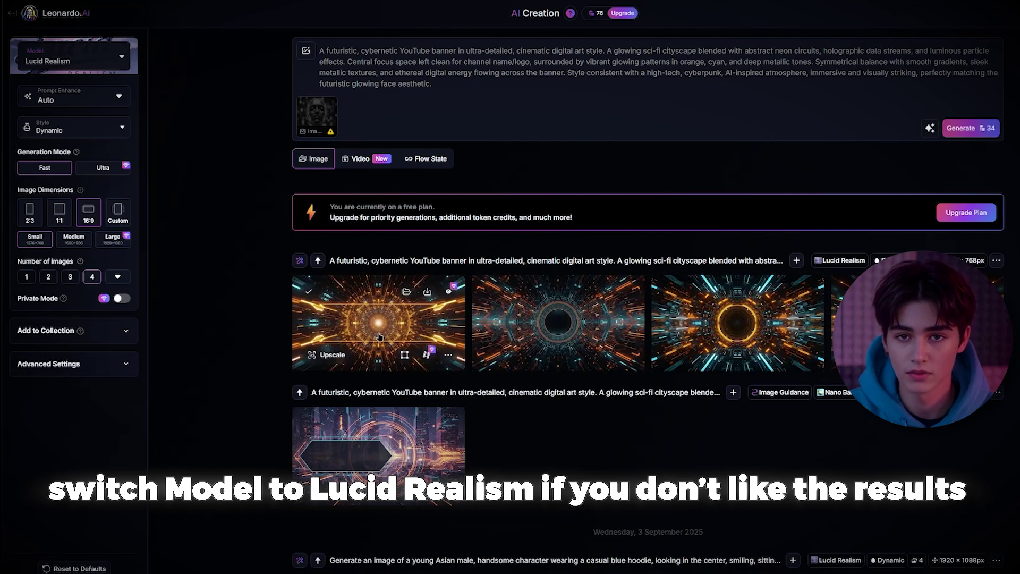
left_click(322, 355)
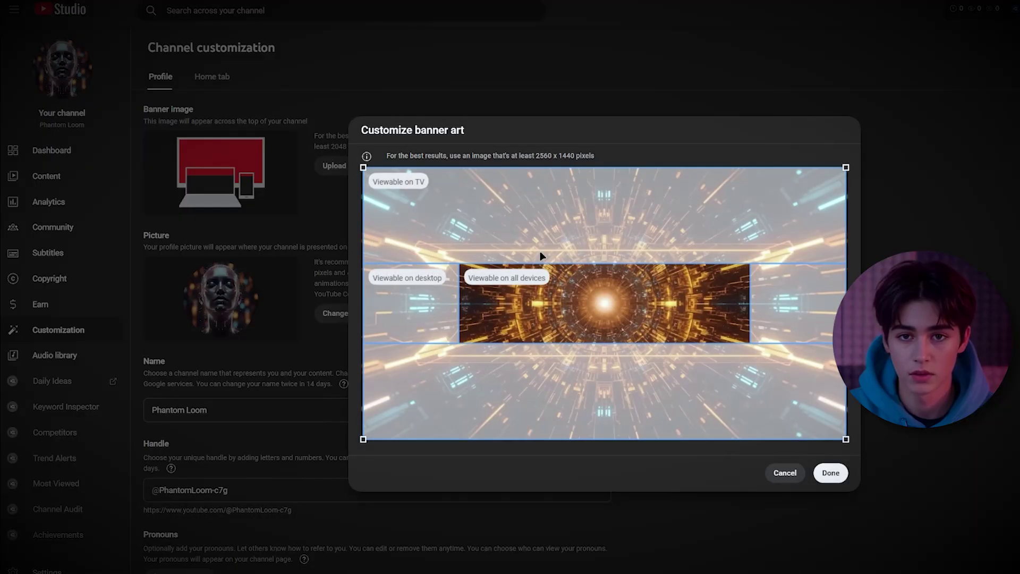
- Accept the cropped orange cybernetic tunnel banner for Phantom Loom
left_click(831, 473)
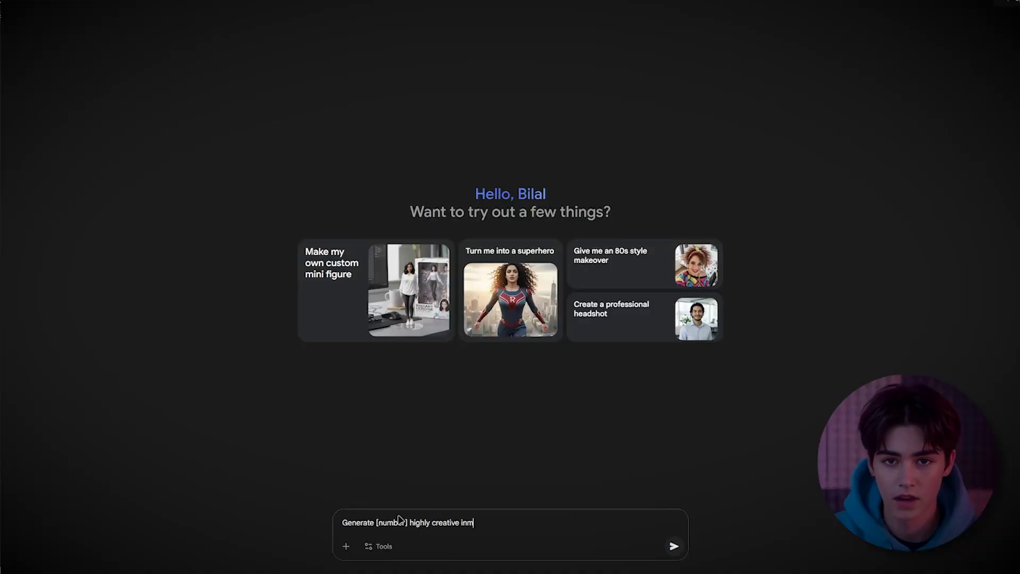
type("The prompts should describe surreal, nightmarish, and cinematic parade scenes in a foggy modern city street, watched by crowds of people. Each prompt should feature different types of uncanny humanoid figures with distorted proportions,, unsett")
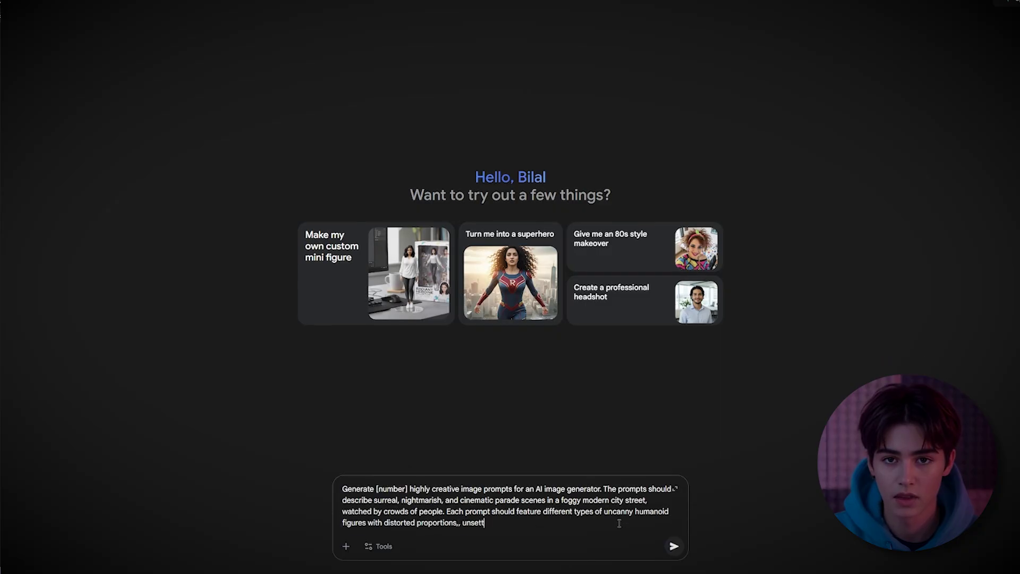
- Clear the drafted prompts from Gemini's prompt box and paste in the document's image prompt
key("ctrl+a")
key("BackSpace")
type("Generate a list of highly detailed image prompts that depict surreal, eerie parades in foggy city streets. Each prompt should describe uncanny humanoid figures with distorted proportions, unsettling masks, or dreamlike costumes. The atmosphere must always feel cinematic, hyperrealistic, and nightmarish, with ")
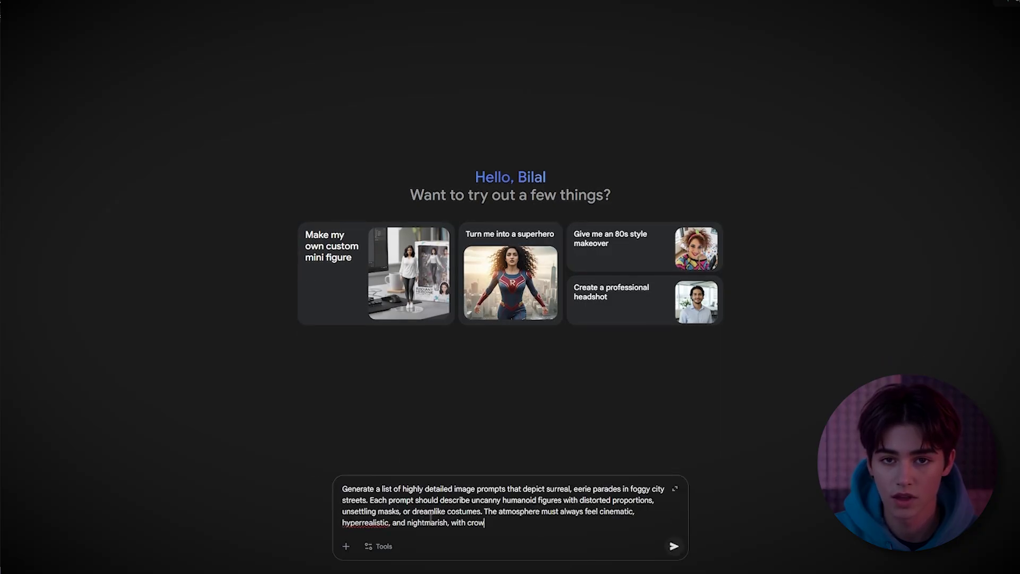
type("crowds of onloookers watching. ensure variety across the prompts bu changing the creatures form")
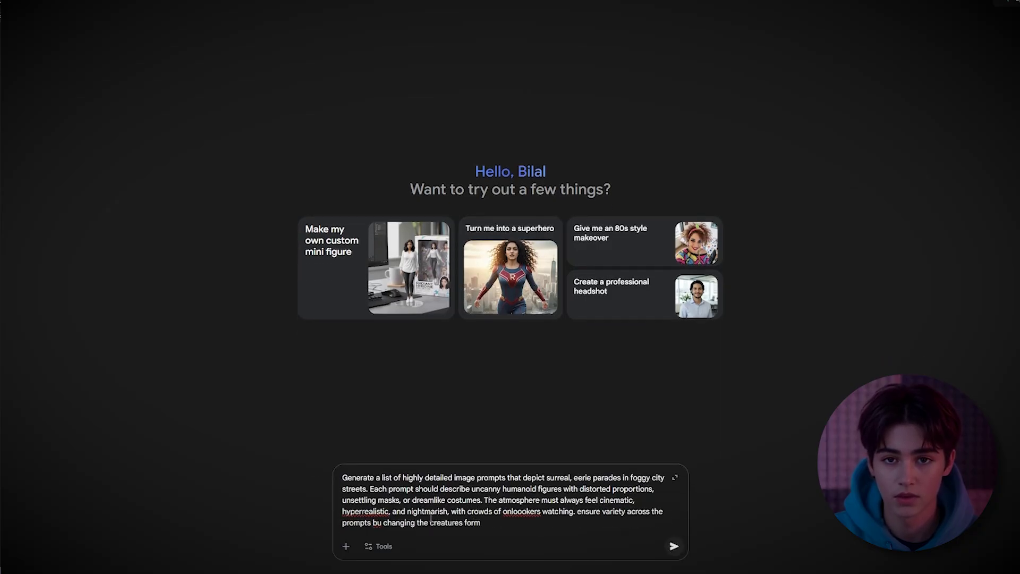
key("ctrl+a")
key("BackSpace")
key("ctrl+v")
key("ctrl+a")
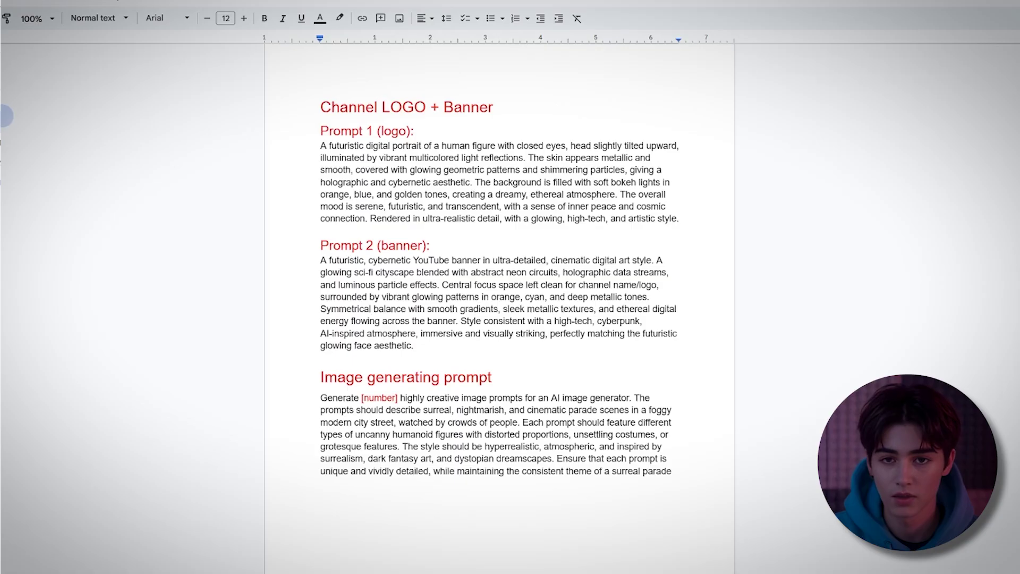
- Copy the 'Generate [number]' prompt paragraph from the Google Doc
left_click_drag(319, 397, 674, 472)
key("ctrl+c")
right_click(442, 431)
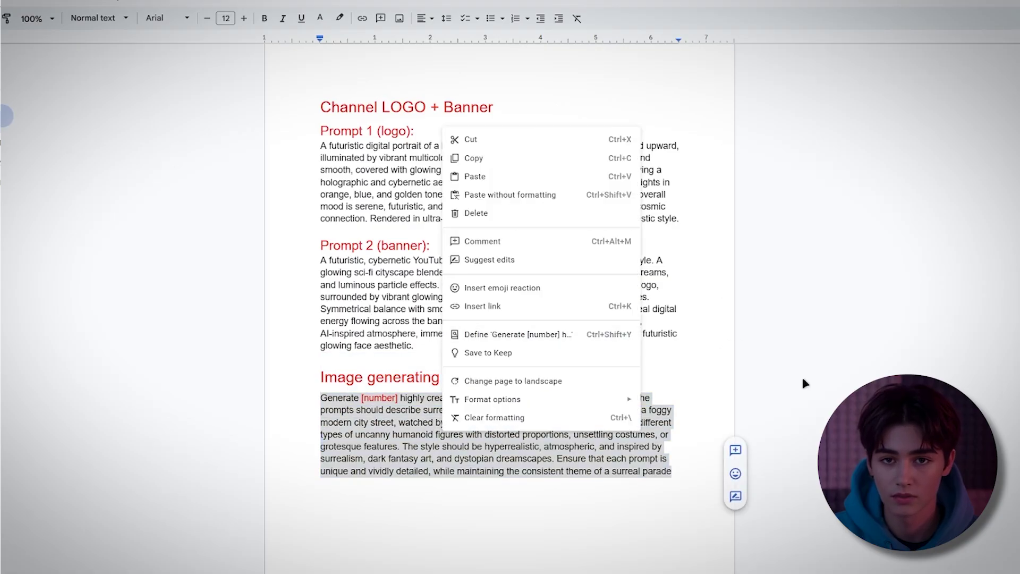
left_click(823, 389)
key("Right")
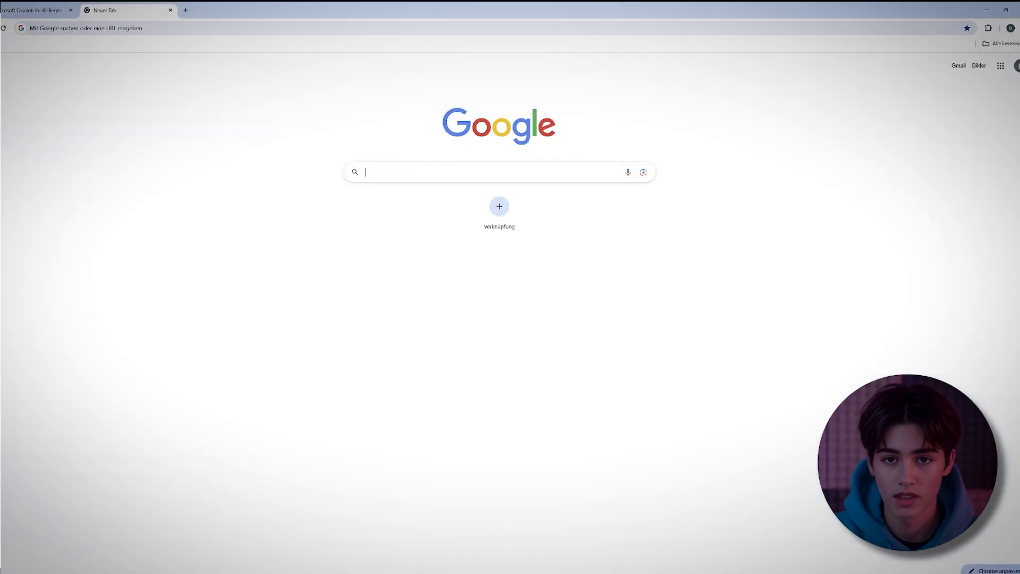
type("microsoft coplit")
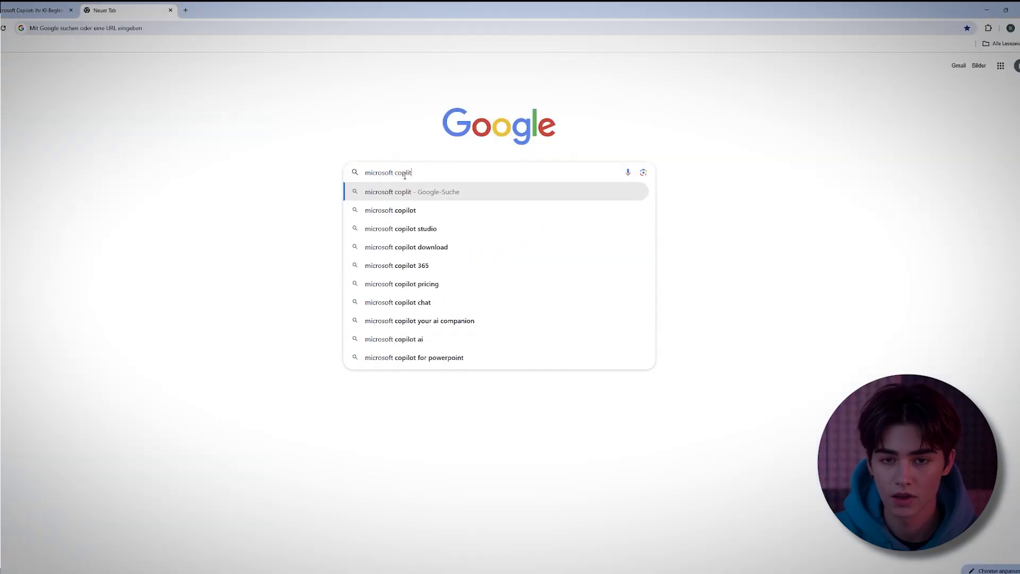
- Open Microsoft Copilot from the search results and send the pasted request for 8 prompts
key("Return")
left_click(107, 127)
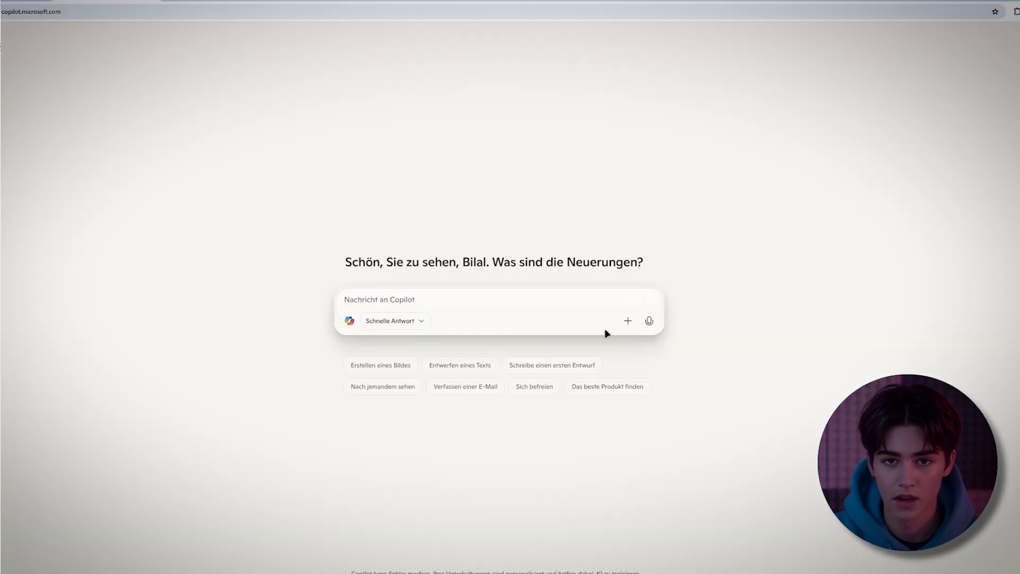
key("ctrl+v")
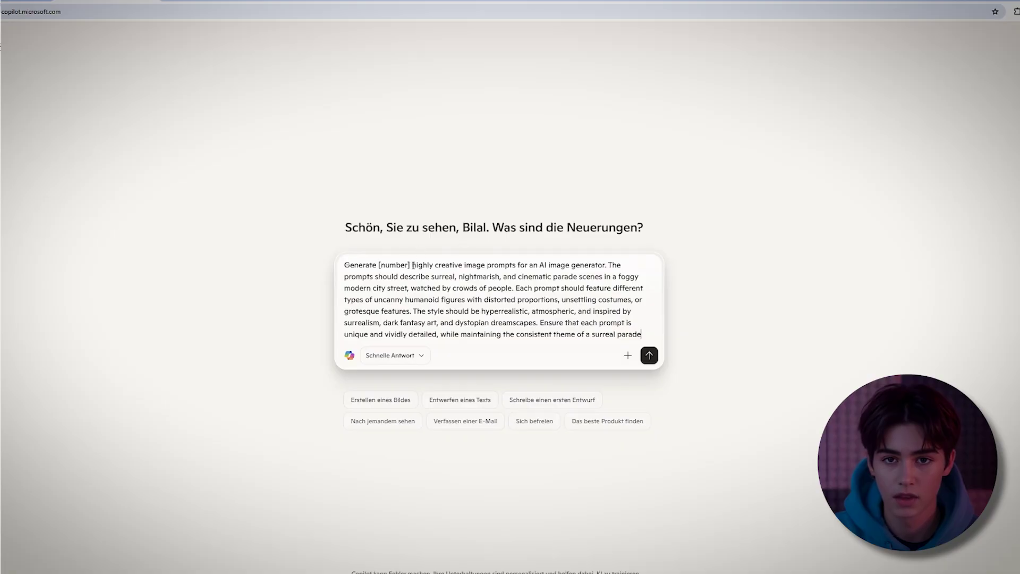
type("8")
key("Return")
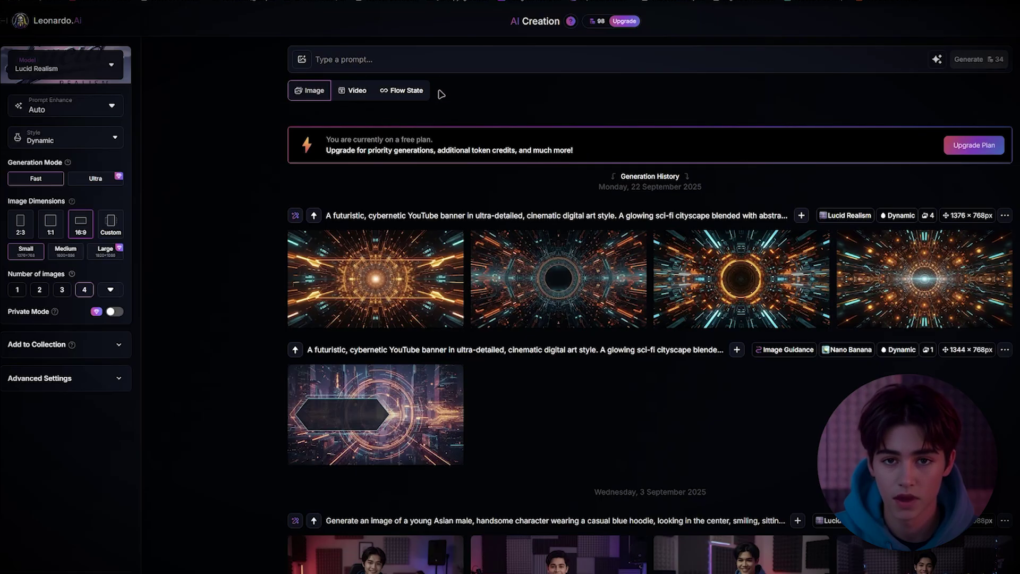
- Generate Flow State images with custom dimensions from the pasted foggy parade prompt
left_click(408, 91)
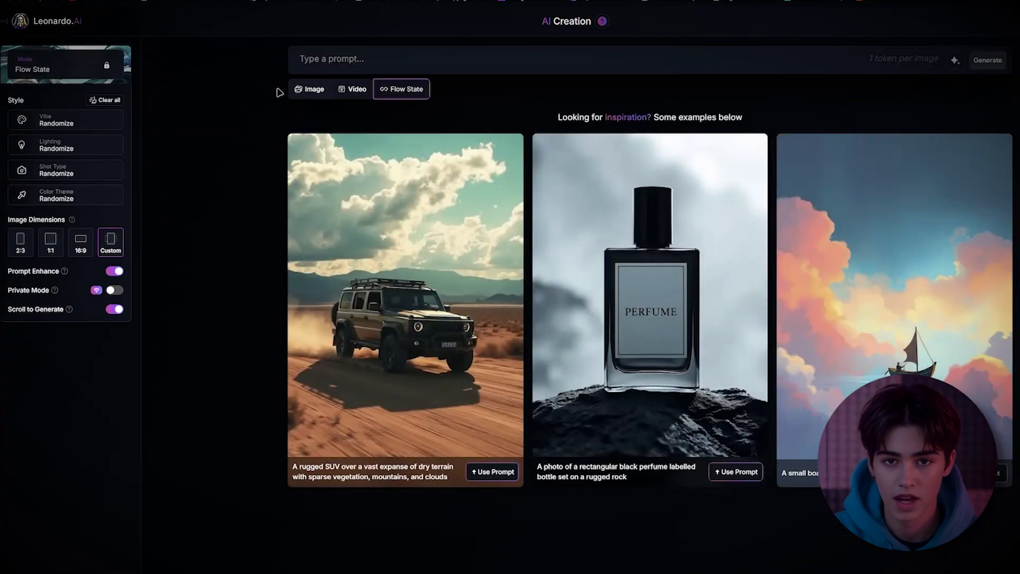
left_click(110, 243)
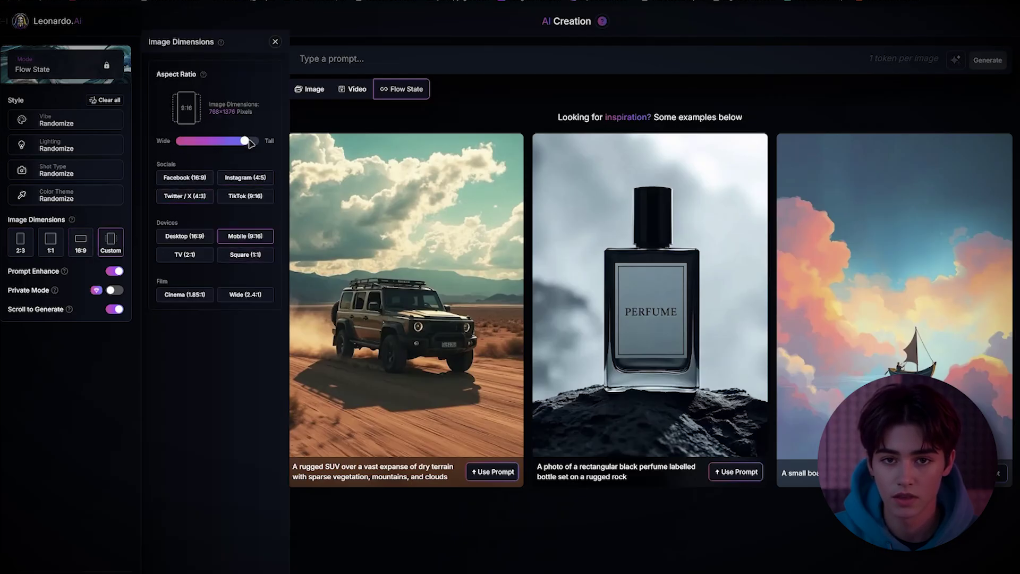
left_click(320, 124)
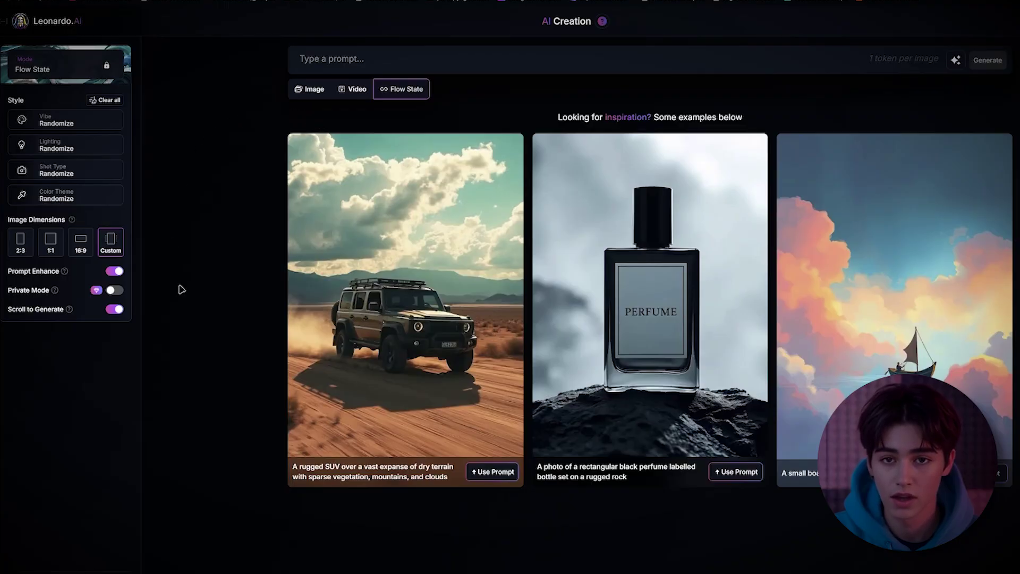
left_click(322, 56)
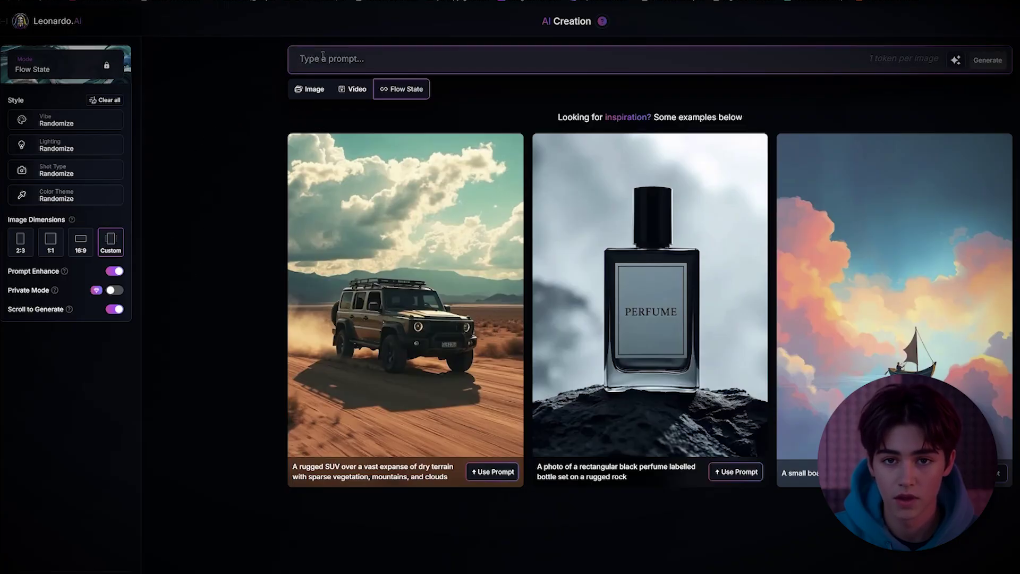
type("A fog-drenched city avenue lined with silent onlookers as towering humanoid figures march past—each dressed in regal, decaying robes stitched from faded flags and human hair. Their heads are hollow crowns levitating above neckless torsos, glowing faintly with inner fire. The mist swirls around their skeletal steeds, which bleed black ink onto the pavement. The crowd watches in reverent terror.")
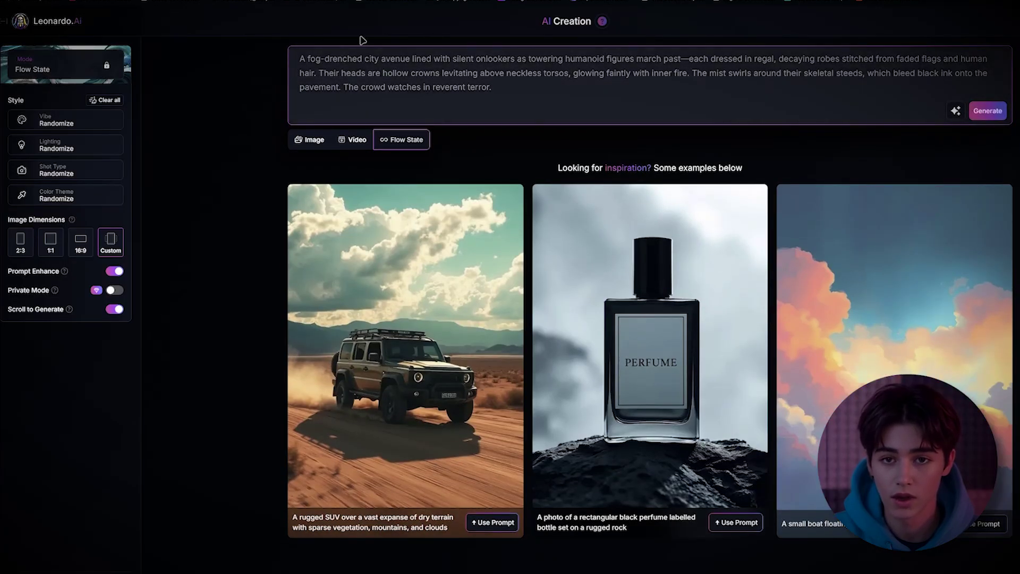
left_click(987, 110)
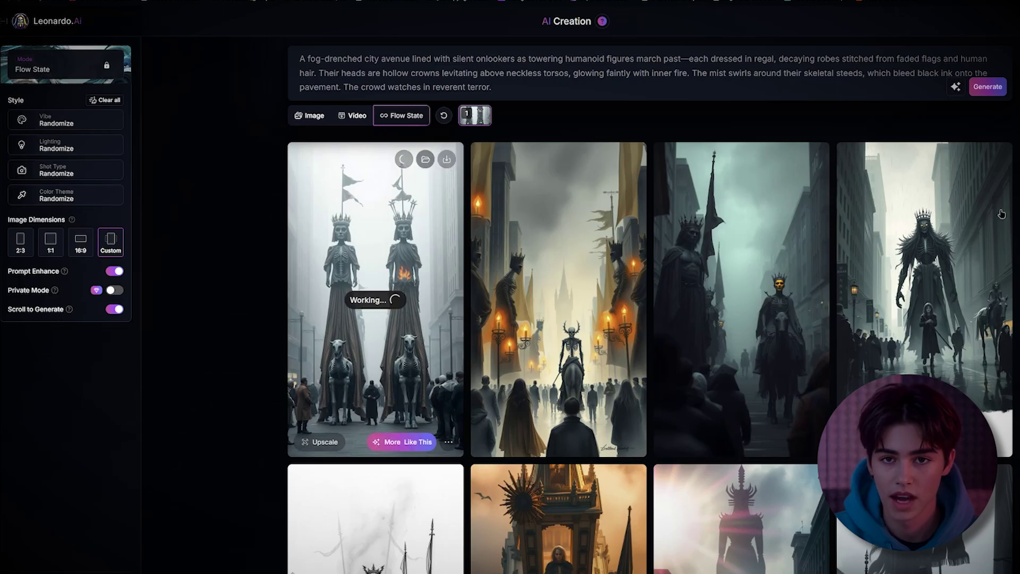
- Download the first crowned-figure parade image
left_click(447, 158)
scroll(447, 158, "down", 7)
scroll(559, 336, "down", 3)
scroll(558, 335, "down", 3)
scroll(558, 335, "down", 3)
scroll(558, 335, "down", 3)
scroll(558, 335, "down", 3)
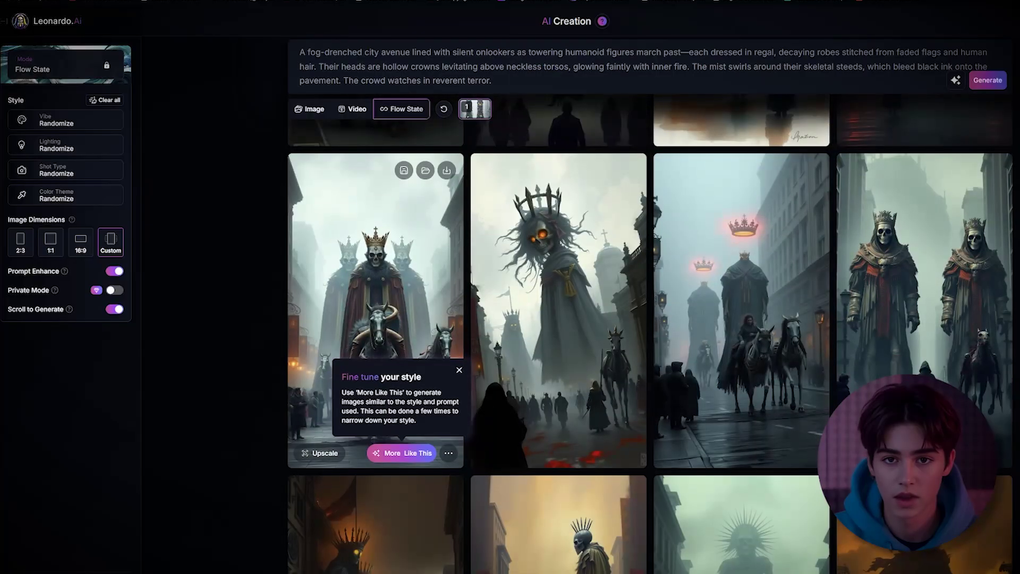
scroll(558, 335, "down", 3)
scroll(558, 335, "down", 3)
scroll(998, 219, "down", 3)
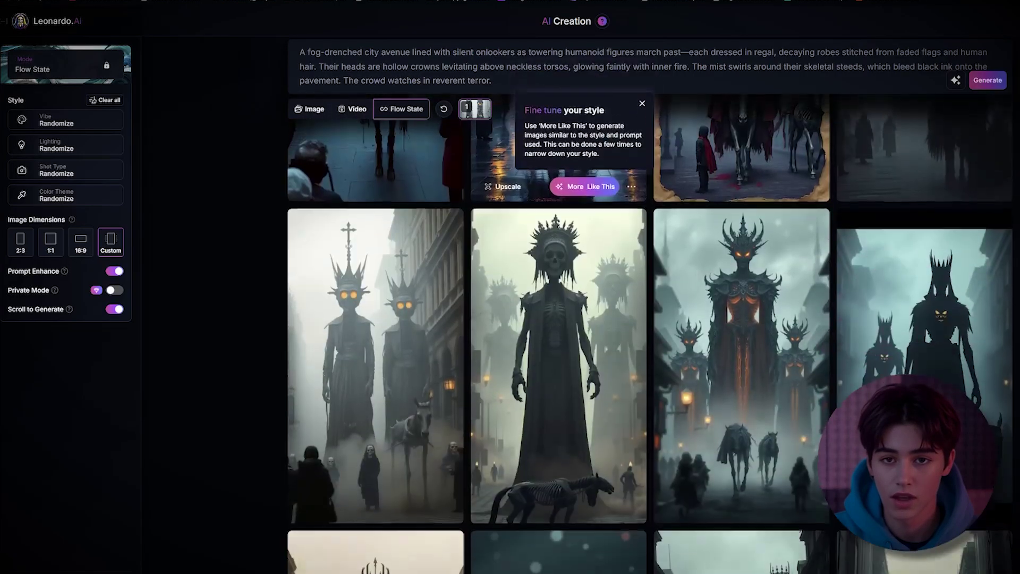
scroll(877, 280, "down", 3)
scroll(758, 335, "down", 3)
scroll(623, 387, "down", 3)
scroll(623, 386, "down", 3)
scroll(623, 386, "down", 3)
scroll(623, 386, "down", 3)
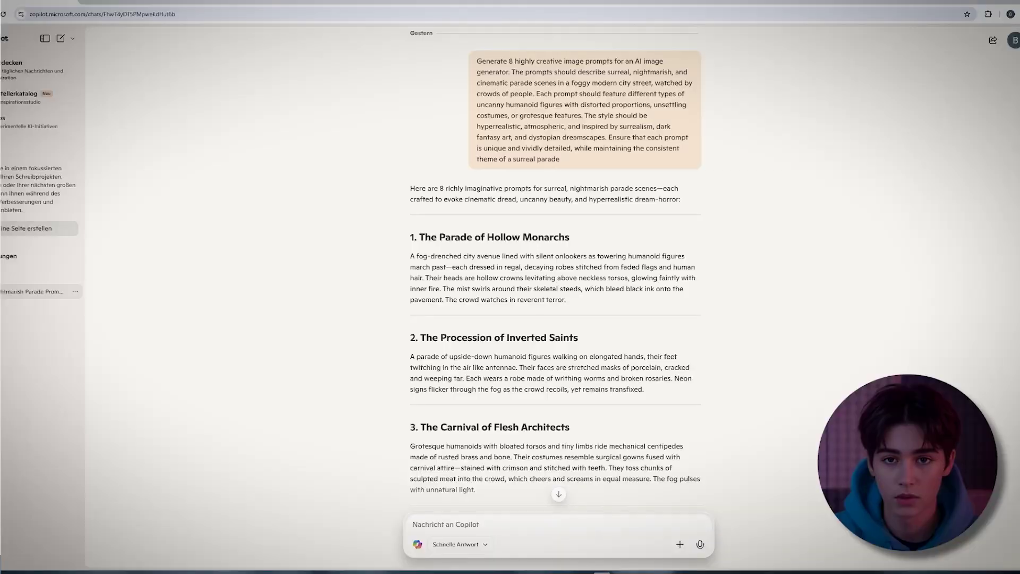
scroll(558, 319, "down", 1)
left_click_drag(409, 256, 427, 257)
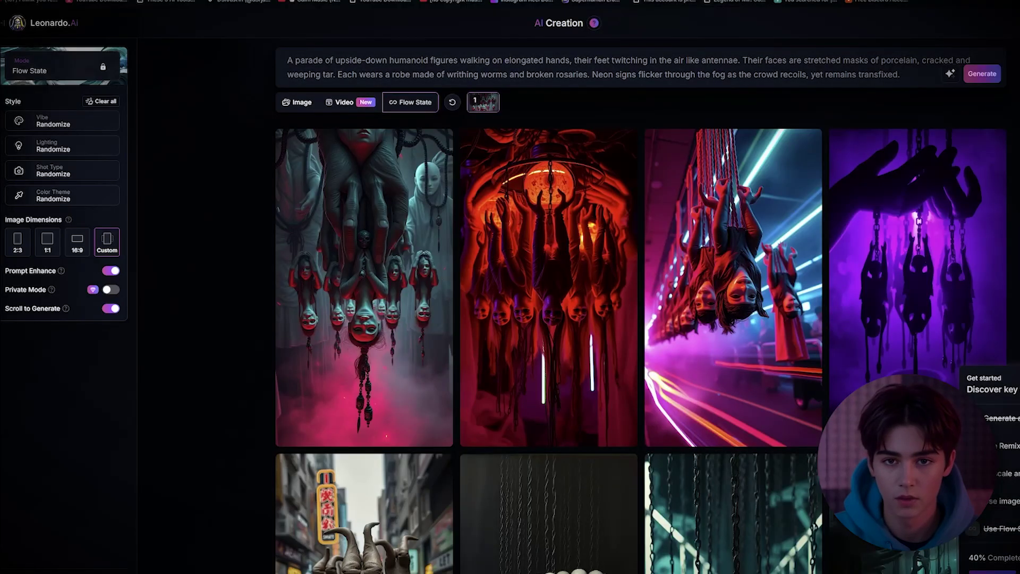
scroll(991, 177, "down", 4)
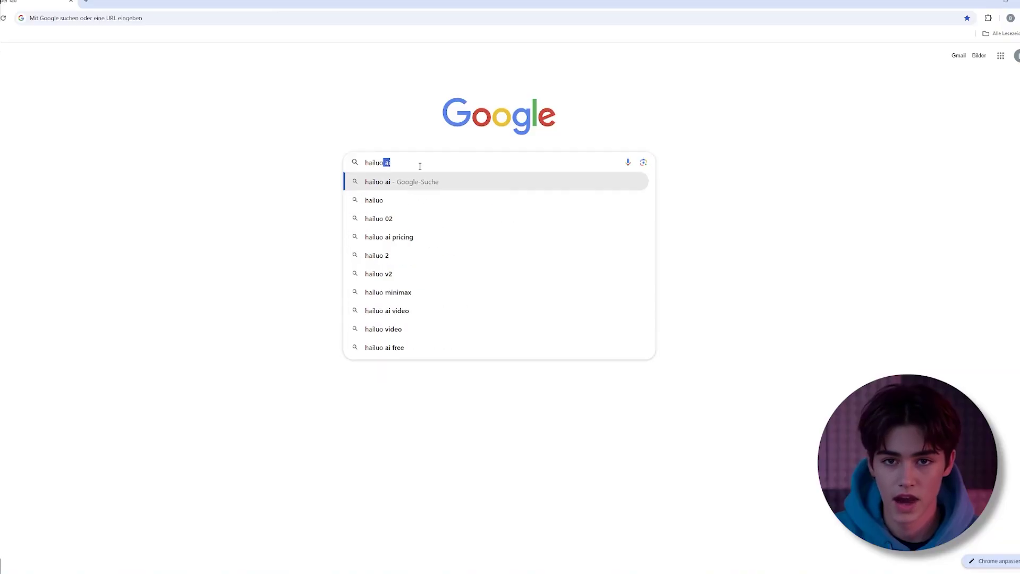
key("Return")
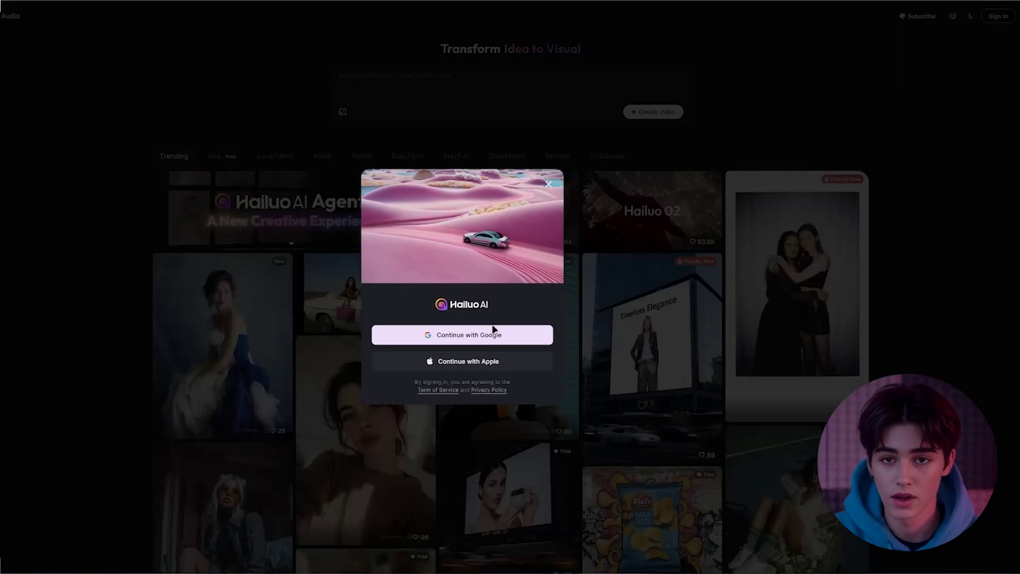
- Finish the Google sign-in and dismiss the HailuoAI Agent announcement with 'I got it'
left_click(493, 334)
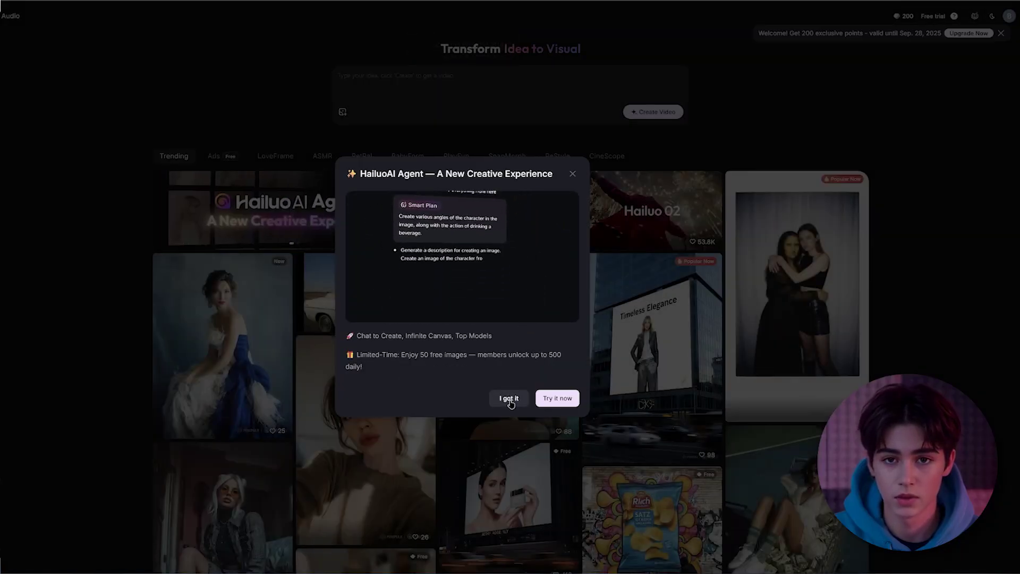
left_click(510, 399)
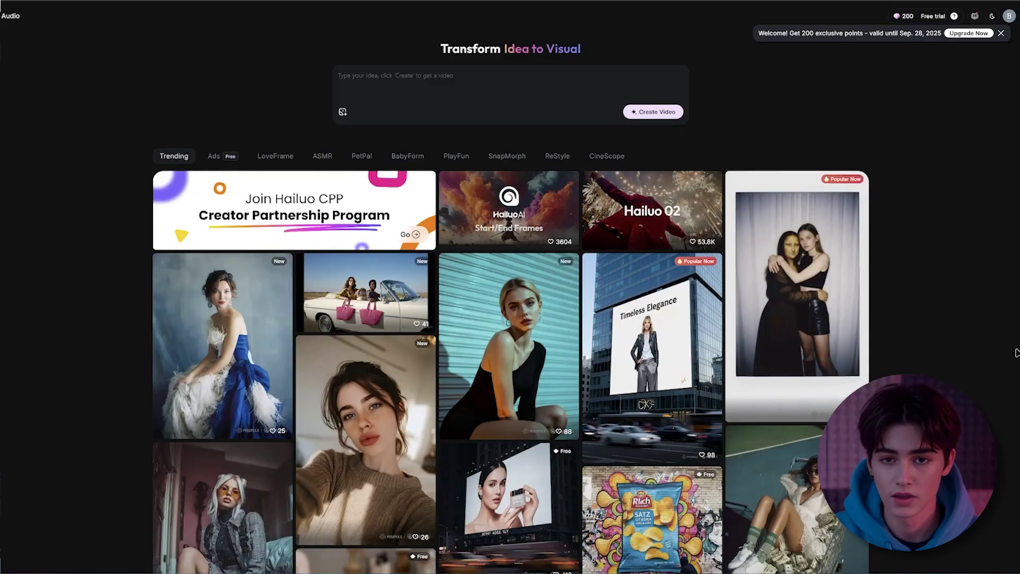
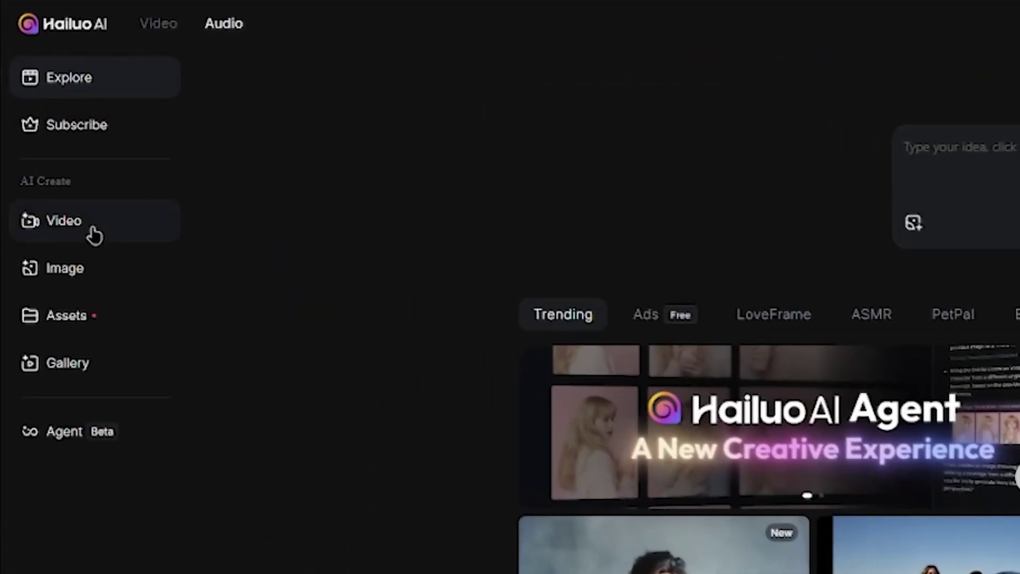
- Generate a 'walking slowly' image-to-video clip from a parade start frame
left_click(90, 227)
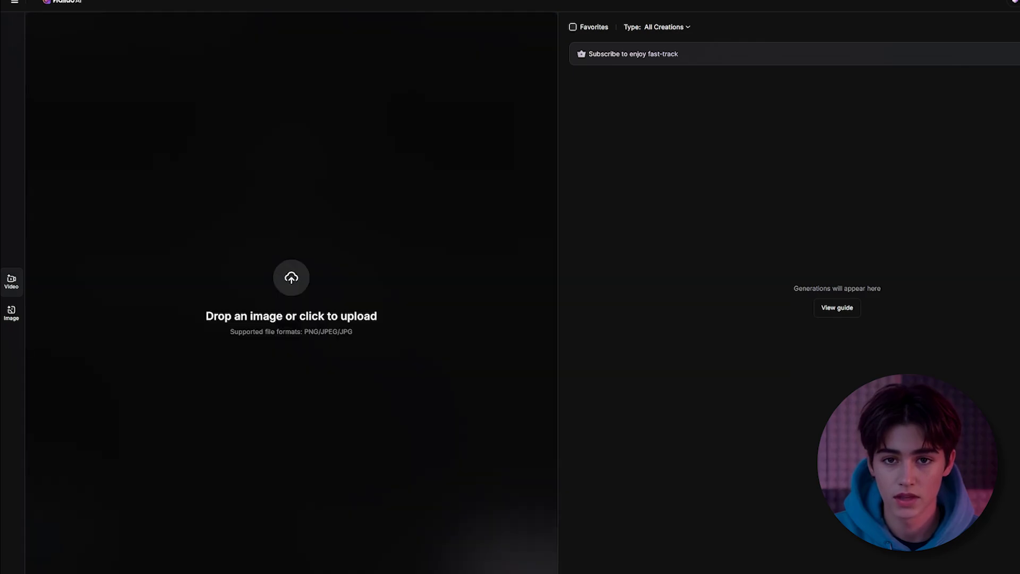
left_click_drag(292, 279, 277, 196)
type("walking slowl")
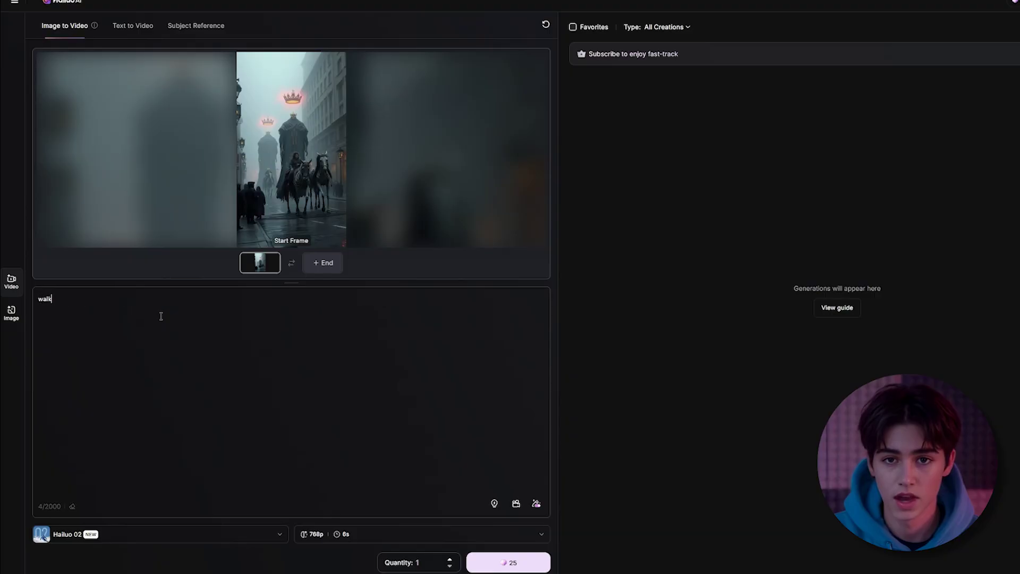
type("y")
key("Return")
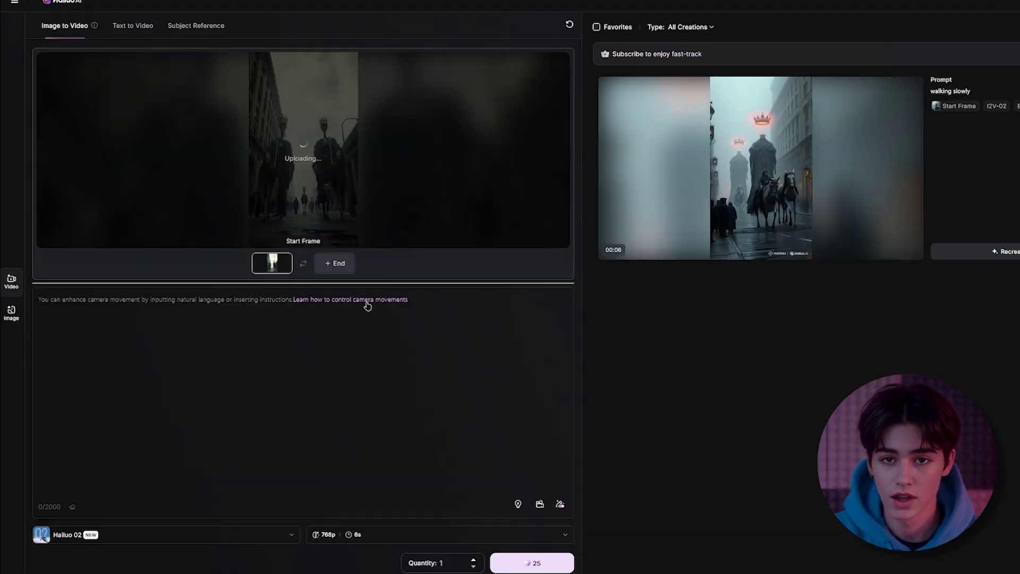
- Generate more parade clips with 'moving slightly' and a replacement prompt
left_click(144, 327)
type("w")
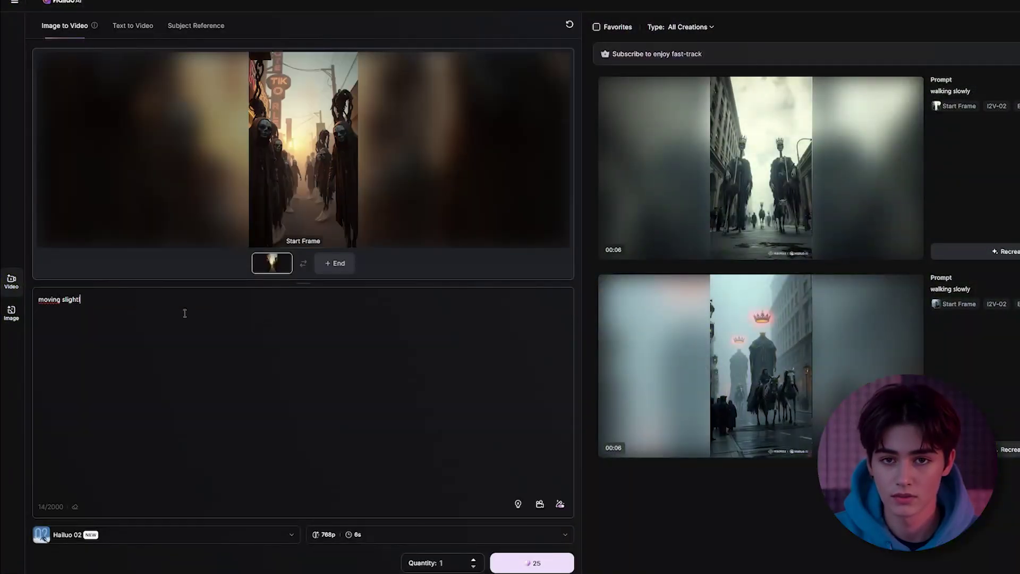
type("ly")
key("Return")
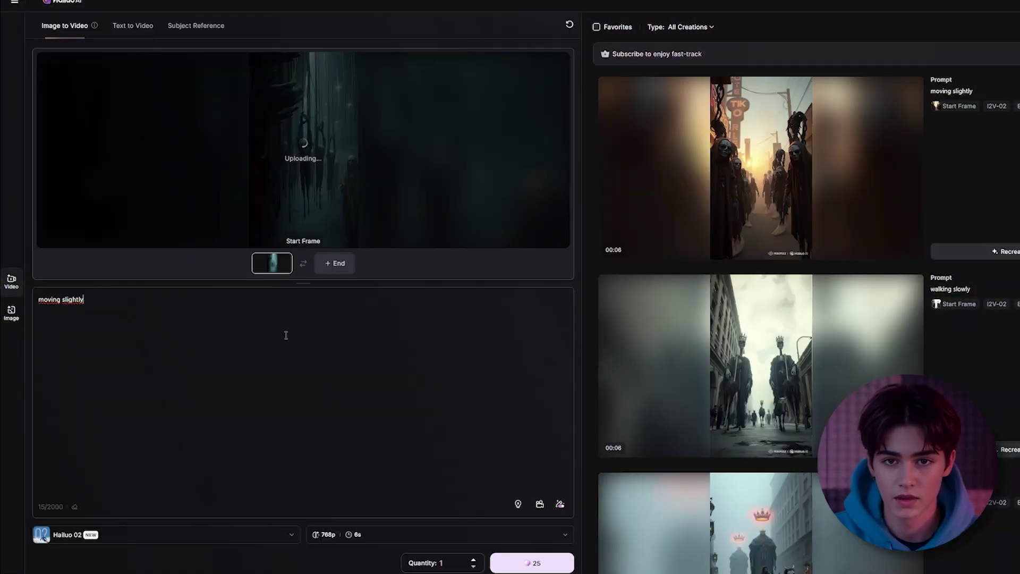
key("ctrl+a")
type("mo")
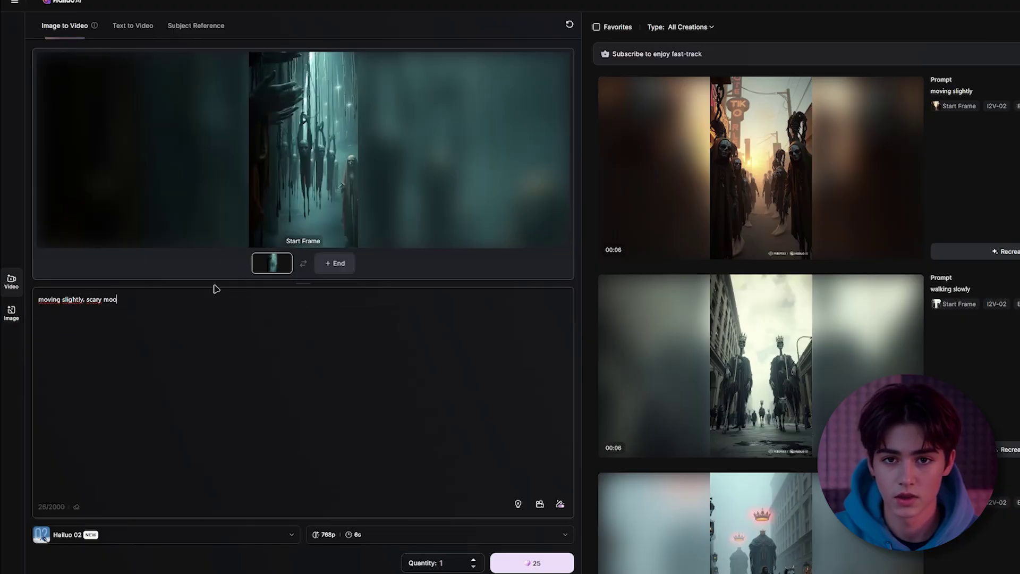
left_click(532, 563)
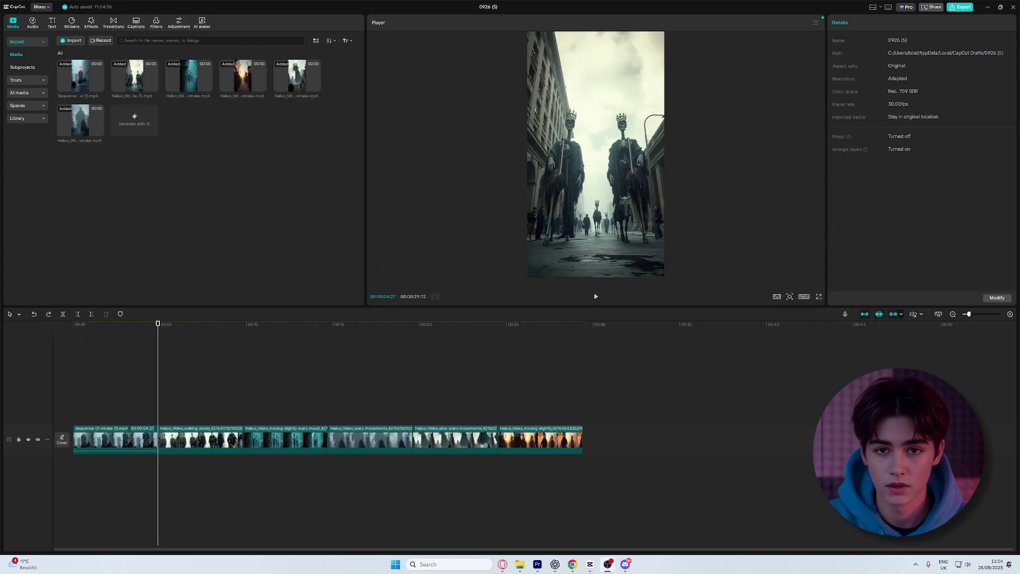
- Add a Mix transition between the first two clips, apply it to all, and preview
left_click(113, 24)
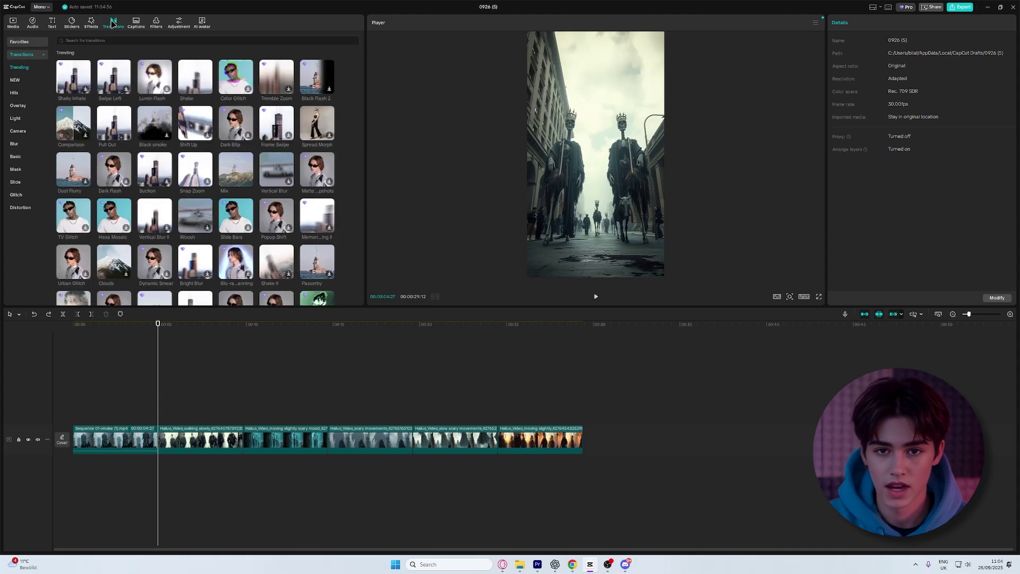
left_click_drag(244, 167, 158, 439)
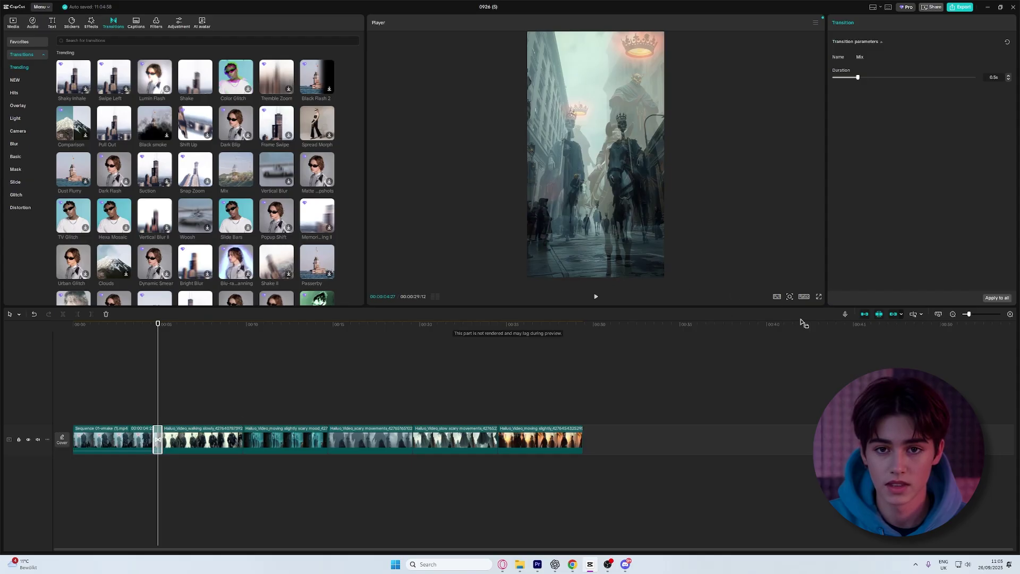
left_click(997, 297)
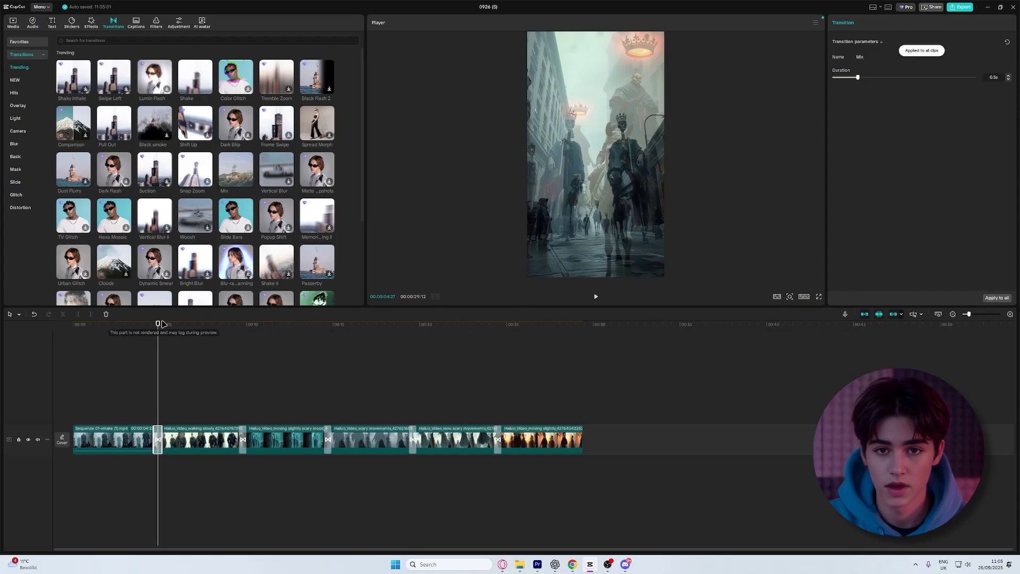
left_click_drag(159, 339, 168, 344)
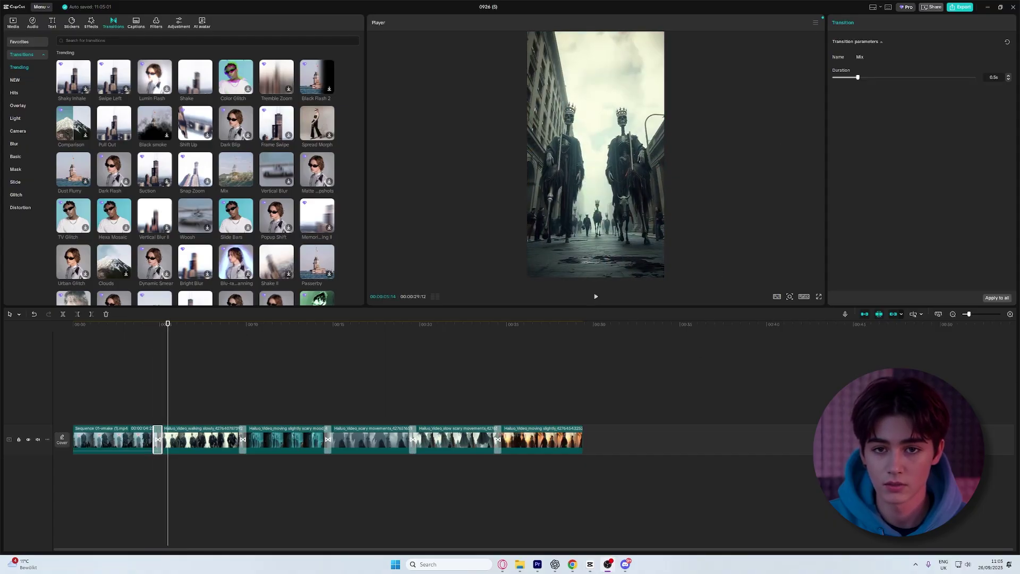
type("play pendulum")
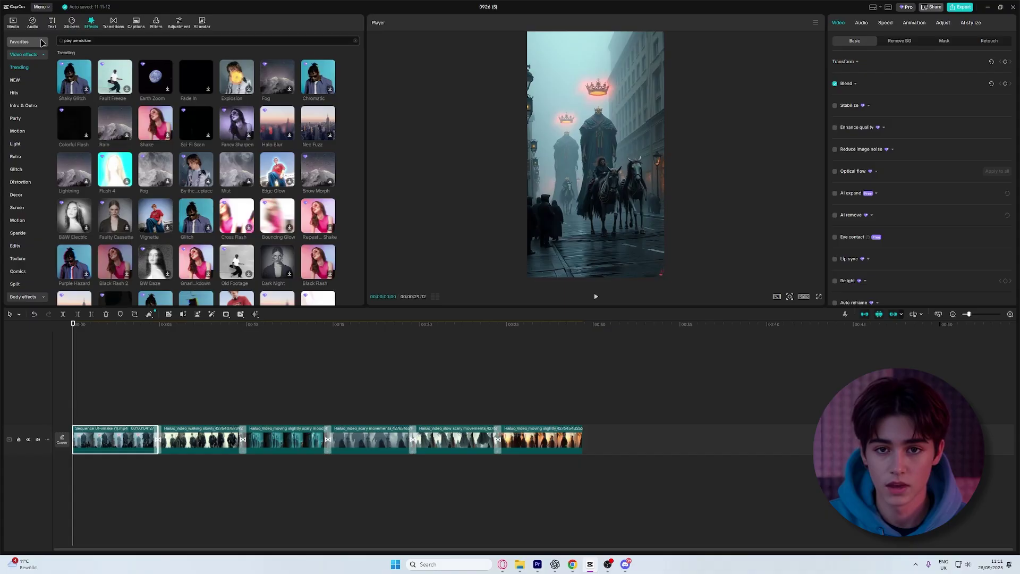
- Search 'play pendulum' and place the effect on the first, second and fourth clips
key("Return")
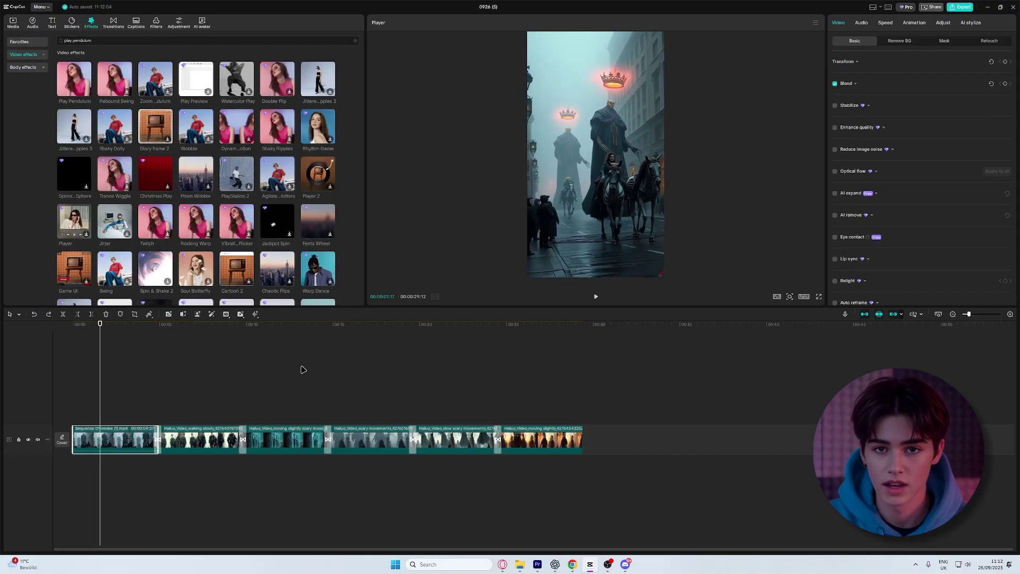
left_click_drag(74, 78, 118, 438)
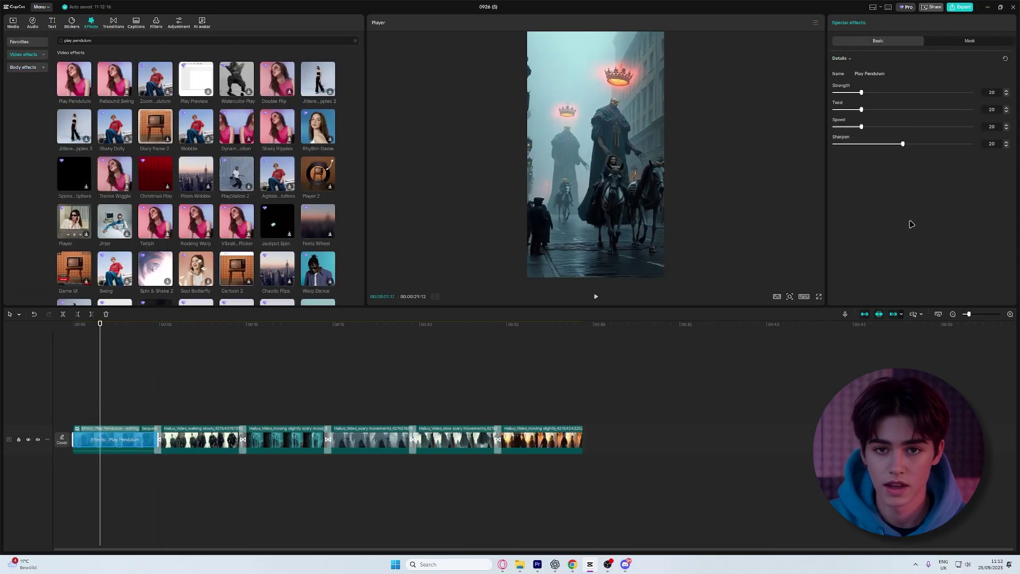
left_click_drag(69, 150, 200, 439)
left_click_drag(74, 78, 367, 439)
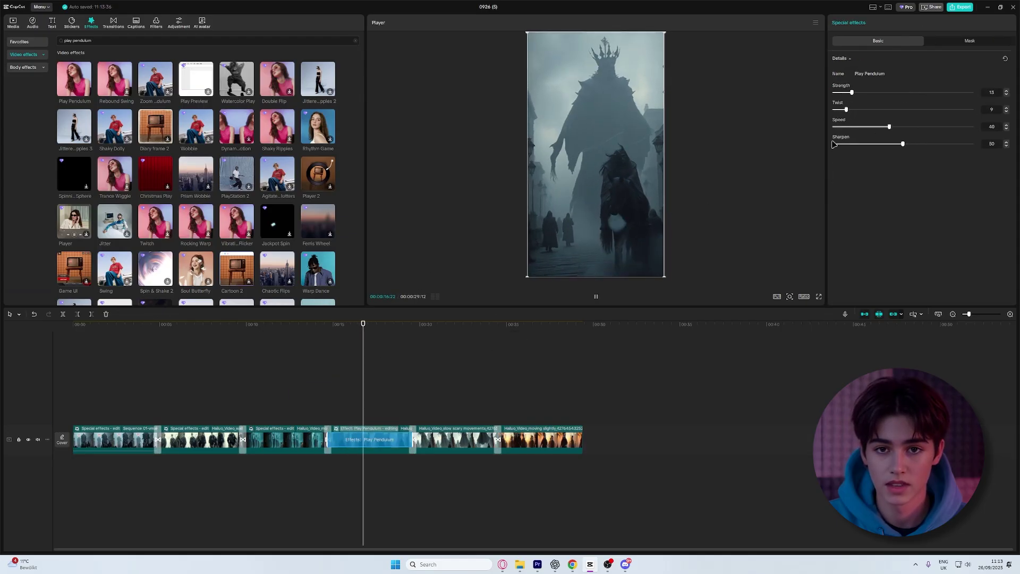
left_click(531, 351)
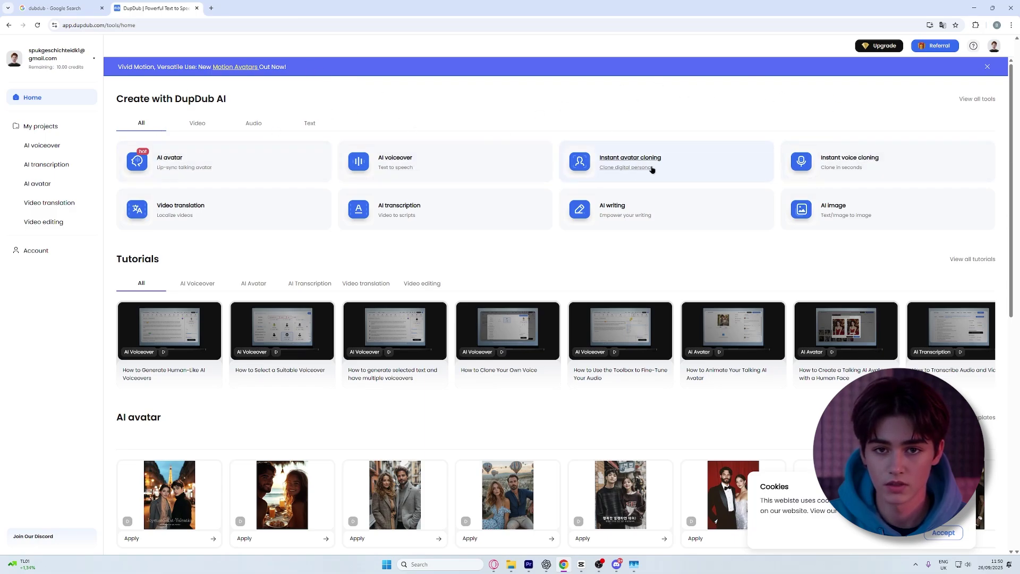
- Filter DupDub's tools to Audio and open the AI sound effect card
left_click(250, 124)
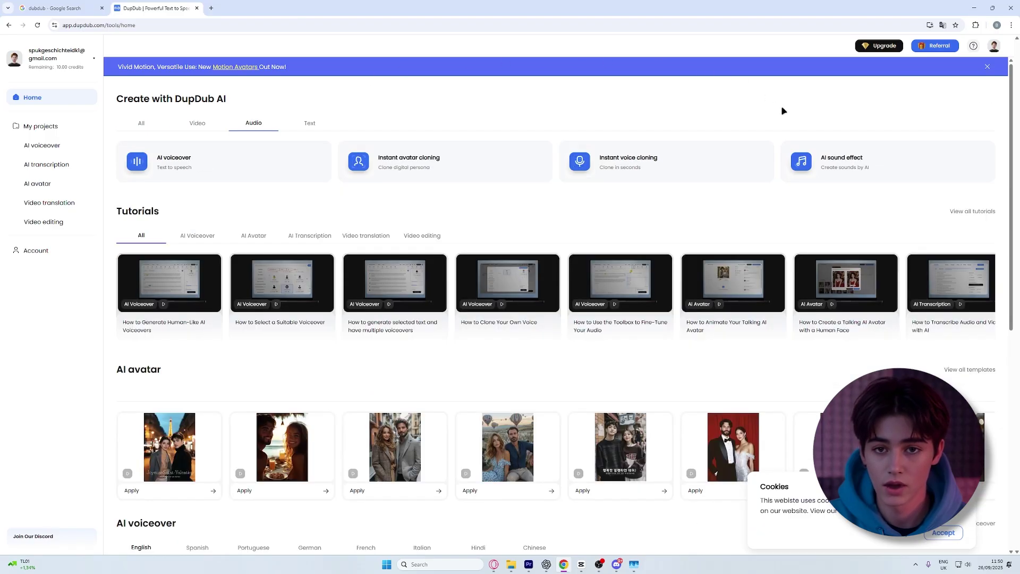
left_click(856, 167)
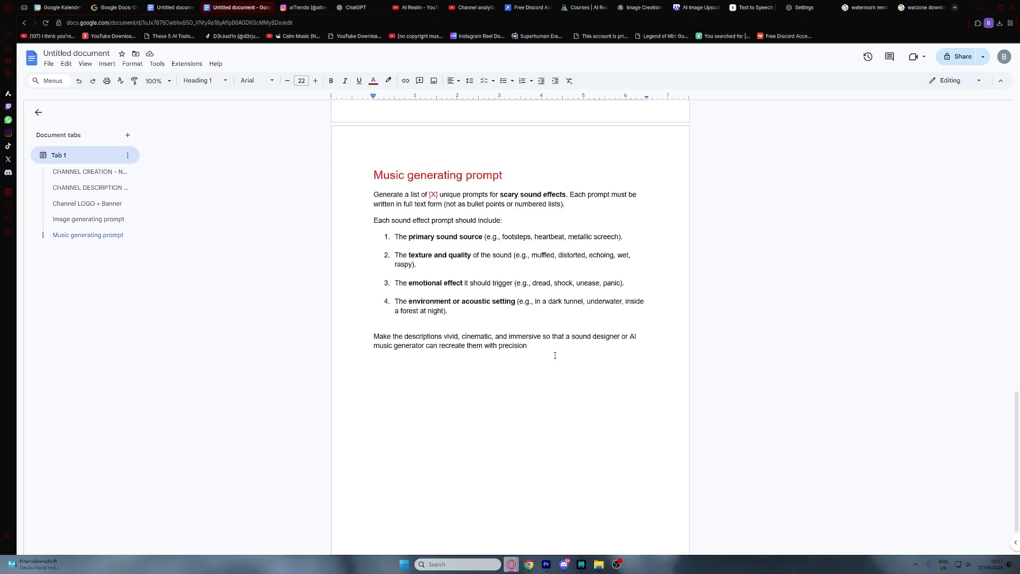
- Paste the scary sound-effect prompt into Copilot with [X] replaced by 6, and send
left_click_drag(554, 356, 362, 194)
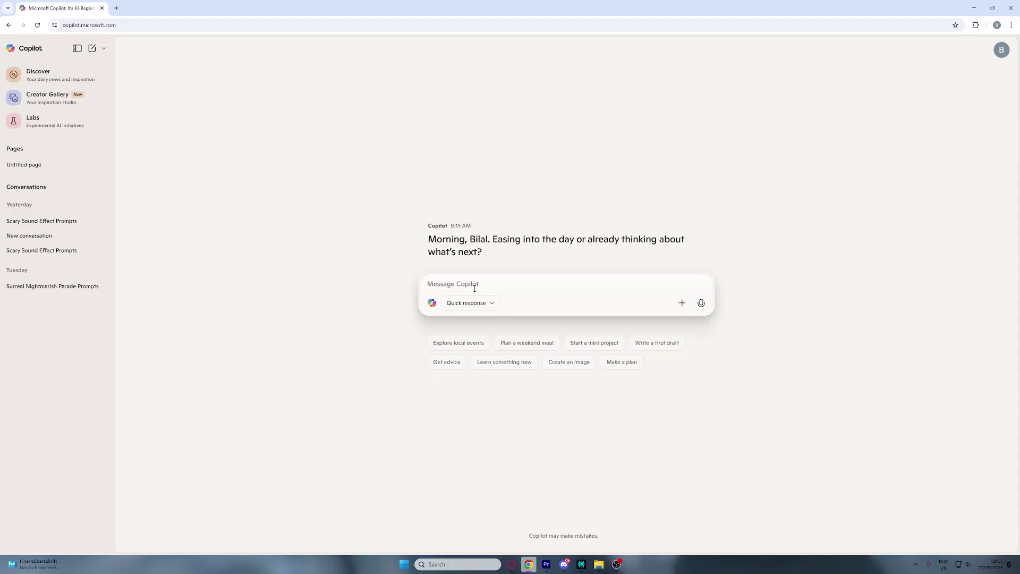
key("ctrl+v")
scroll(566, 280, "up", 5)
double_click(485, 224)
type("6")
left_click(701, 362)
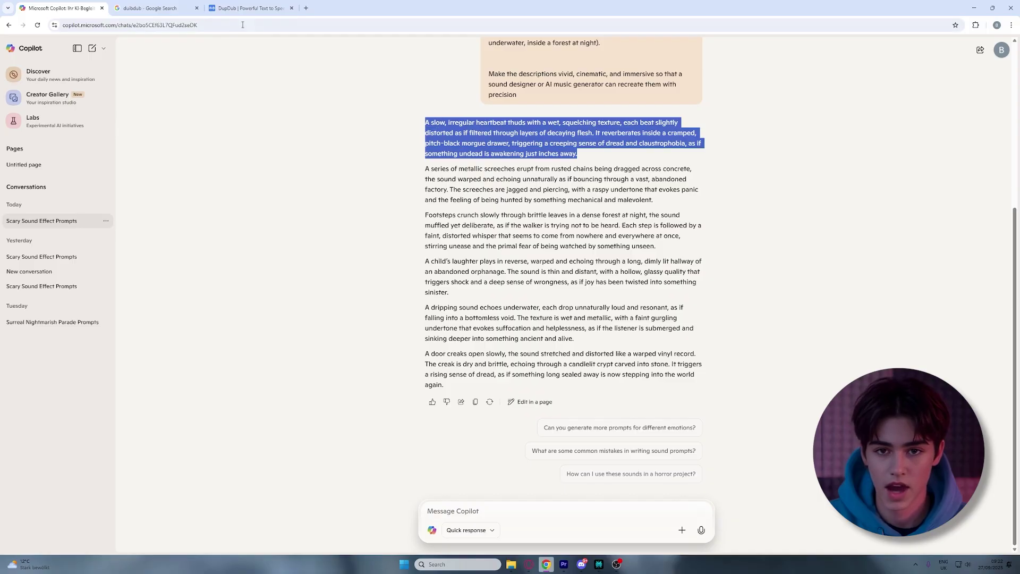
- Generate a 5-second slow irregular heartbeat sound with Stability at Follow prompt
left_click(251, 10)
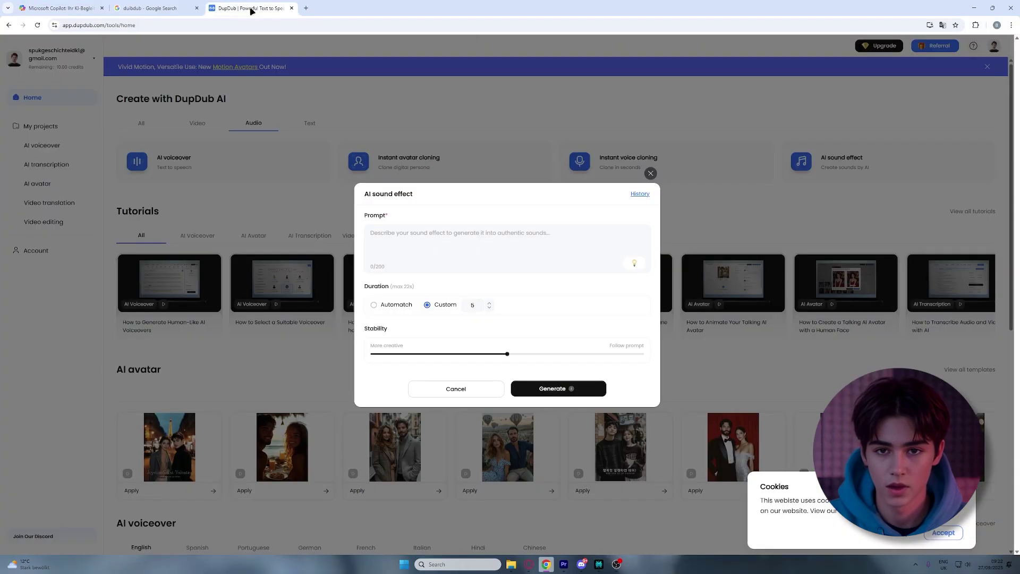
left_click(414, 235)
type("A slow, irregular heartbeat thuds with a wet, squelching texture, each beat slightly distorted as if filtered through layers of decaying flesh. It reverberates inside a cramped, pitch-black morgue dra")
left_click(427, 307)
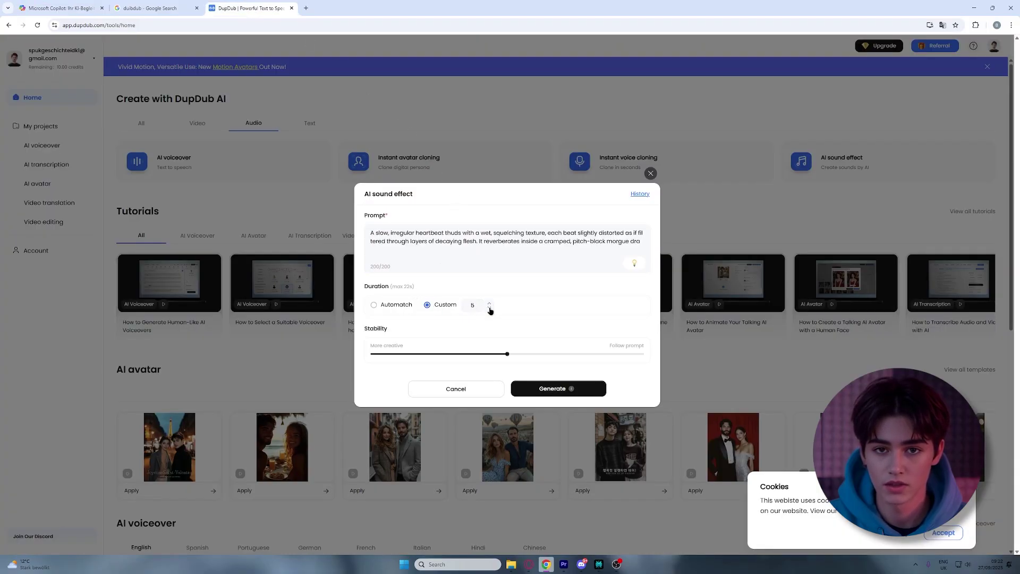
left_click_drag(515, 352, 548, 359)
left_click(557, 387)
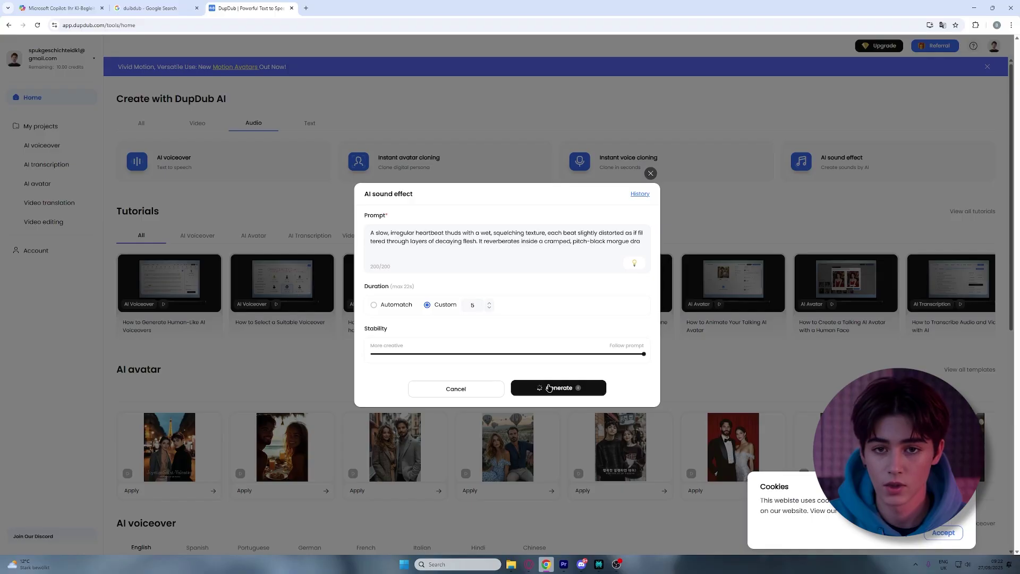
- Dismiss the cookies notice and return to write the next sound prompt
left_click(939, 532)
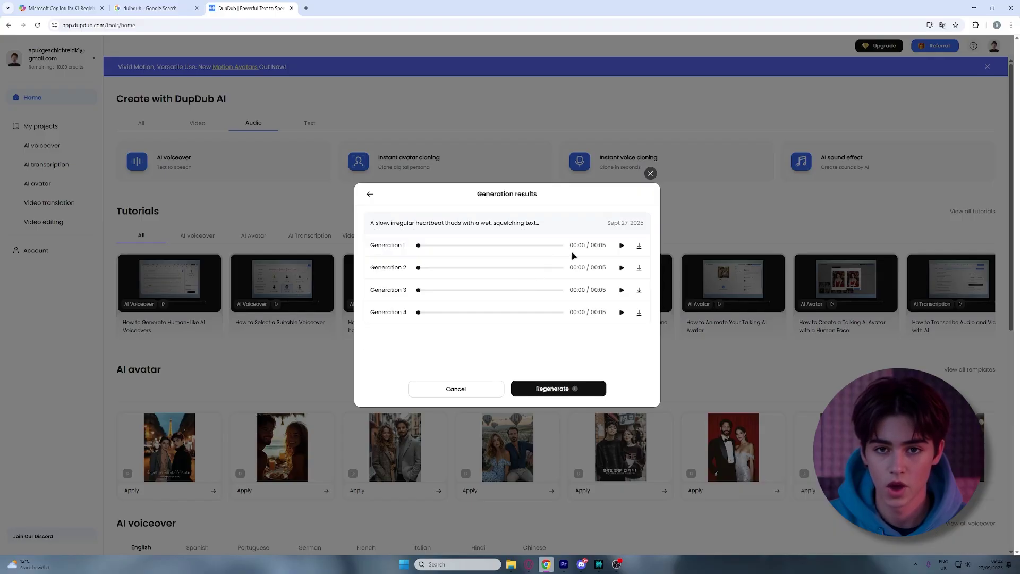
left_click(369, 194)
left_click(56, 8)
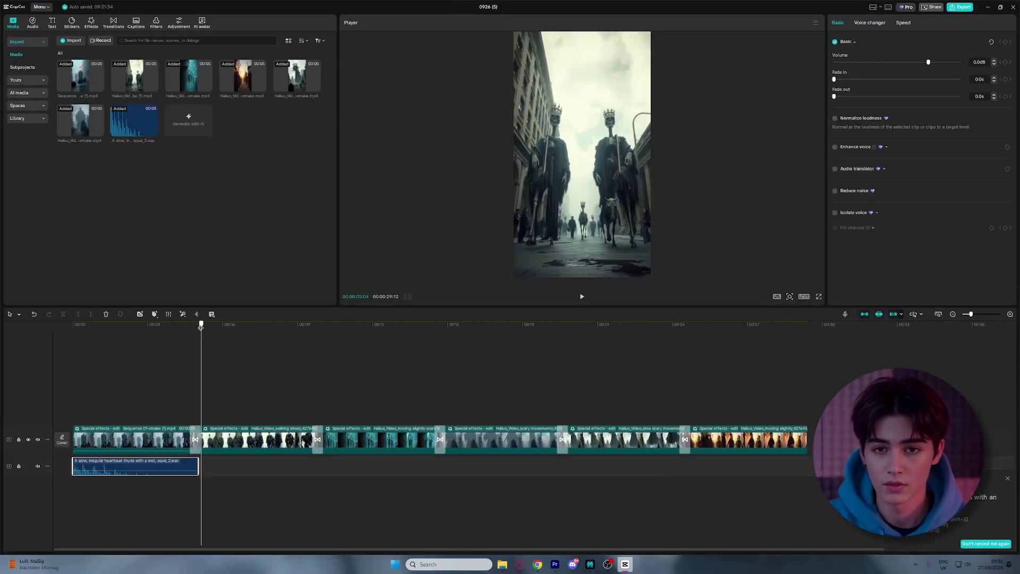
- Lay the downloaded sound effects, including the dripping clip, along the audio track
left_click_drag(196, 465, 461, 473)
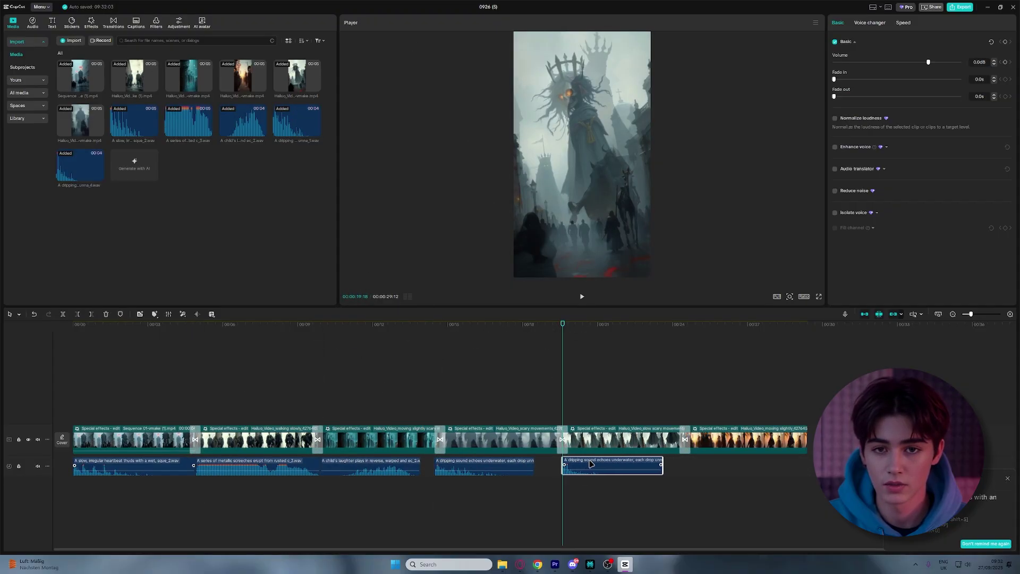
left_click_drag(562, 375, 567, 467)
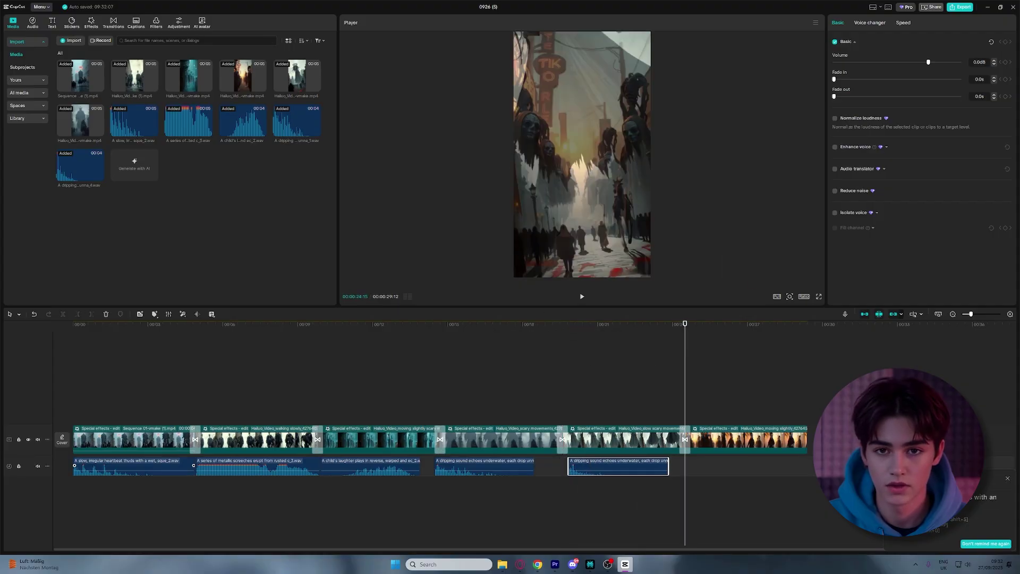
left_click_drag(685, 466, 686, 466)
- Play back all sound clips and lower the metallic screeches clip to -23.8 dB
right_click(390, 466)
left_click_drag(772, 507, 135, 470)
key("space")
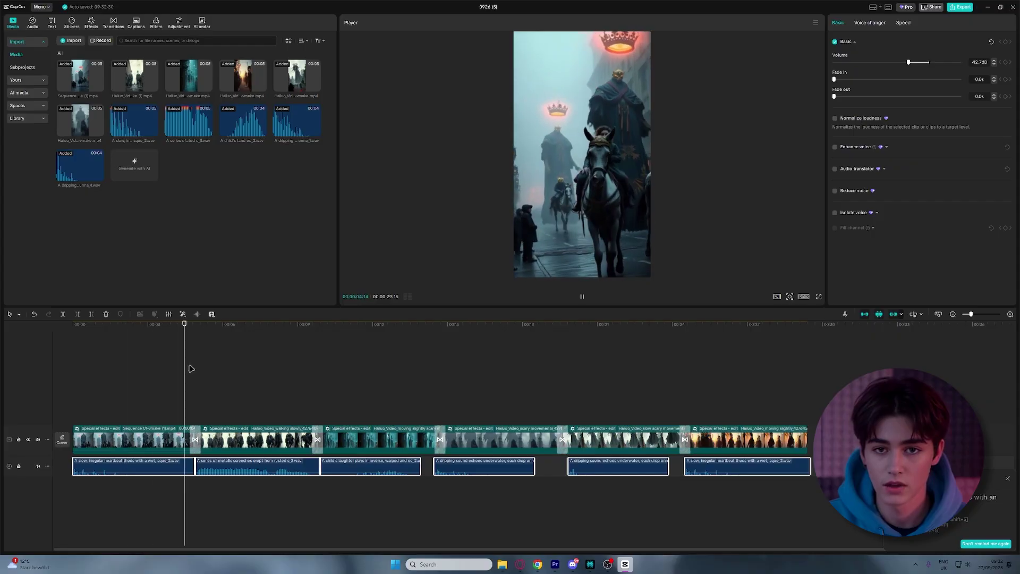
left_click(191, 369)
left_click(255, 466)
left_click_drag(909, 62, 890, 62)
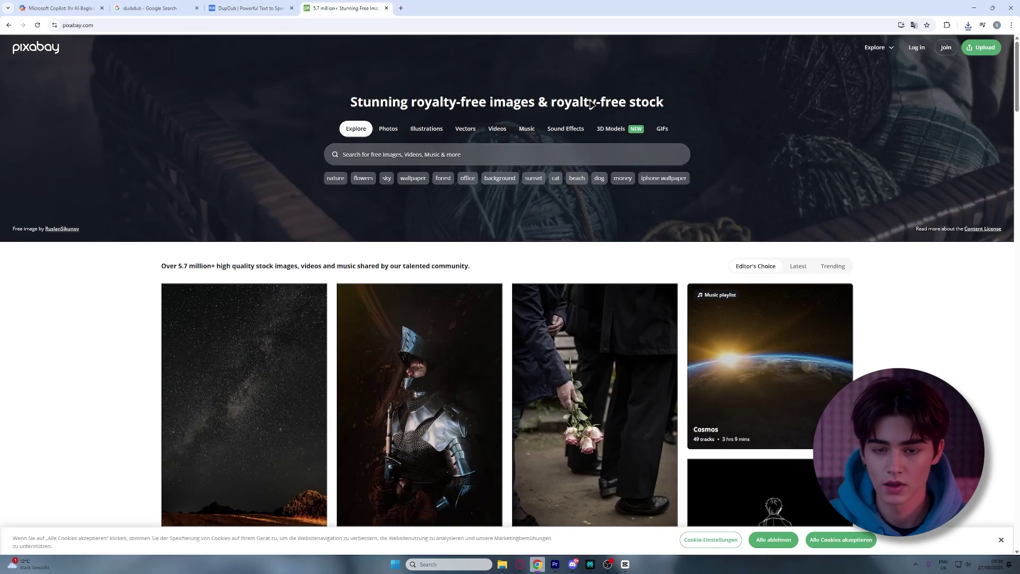
- Search Pixabay's royalty-free music library for 'fear'
left_click(522, 129)
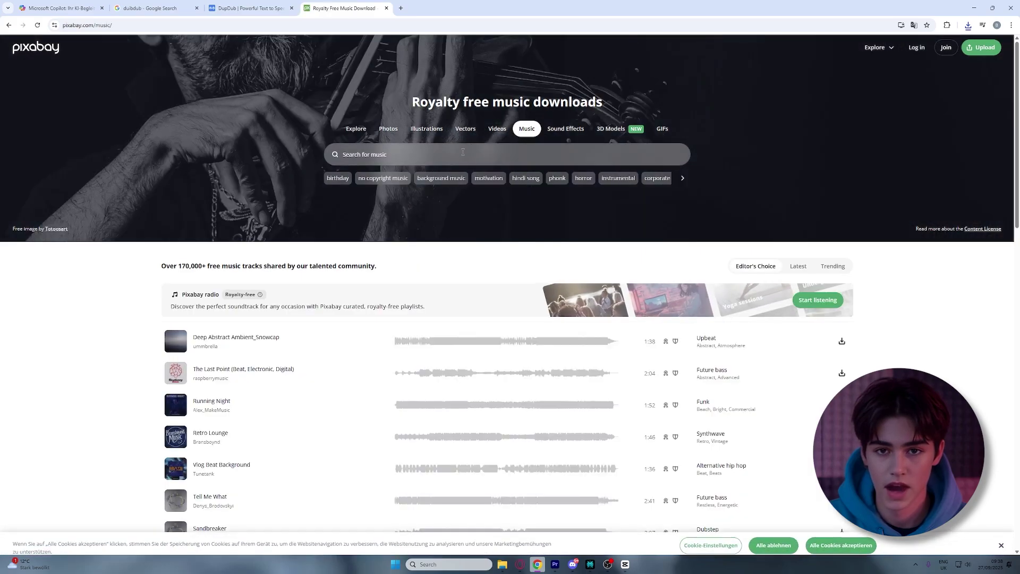
left_click(462, 154)
type("fear")
key("Return")
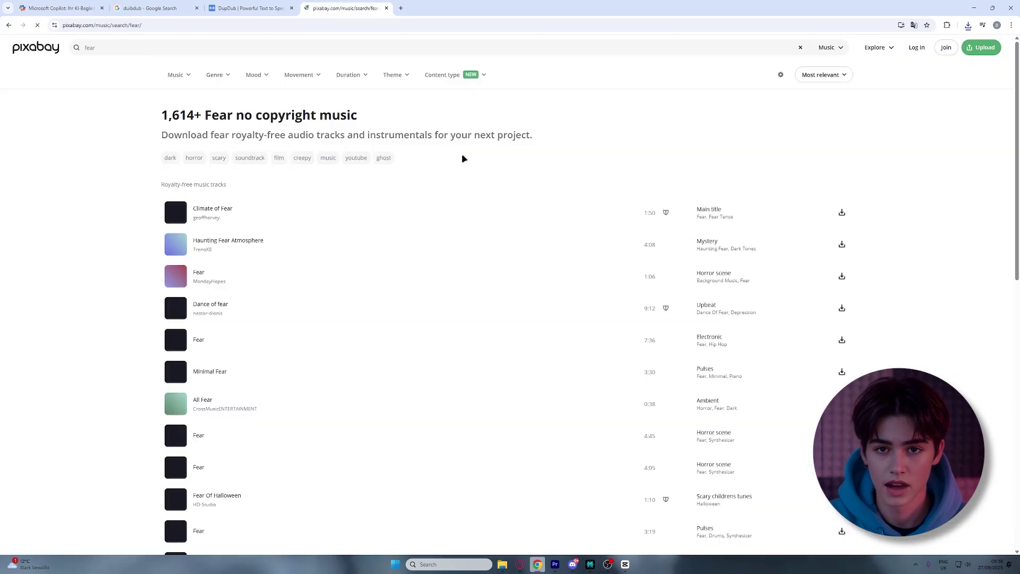
- Preview the All Fear, Fear and Fear Of Halloween tracks, closing the thank-you prompt
left_click(175, 404)
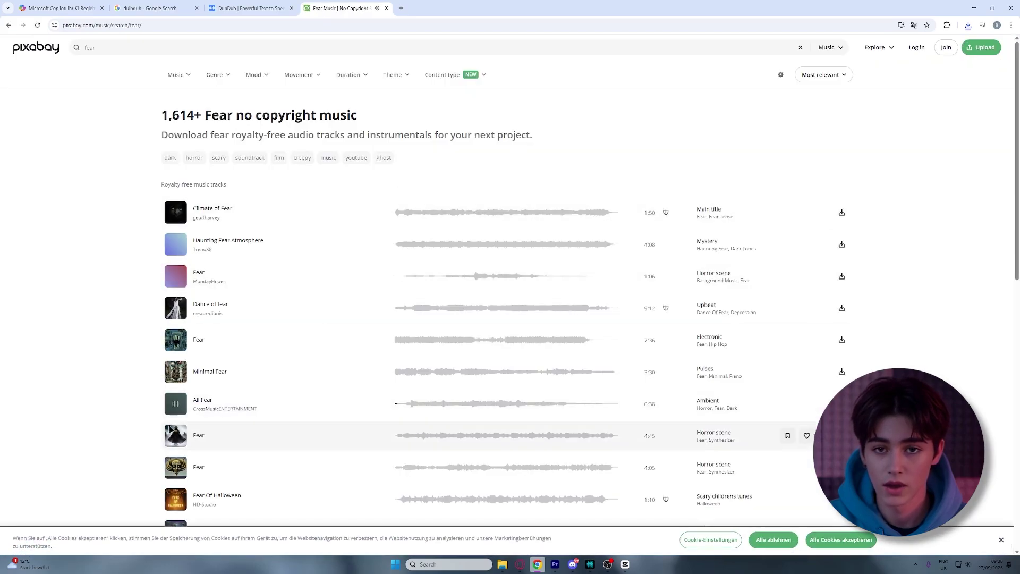
left_click(175, 468)
left_click_drag(1013, 240, 1011, 326)
left_click(843, 327)
left_click(1002, 292)
scroll(1002, 291, "down", 1)
left_click(175, 296)
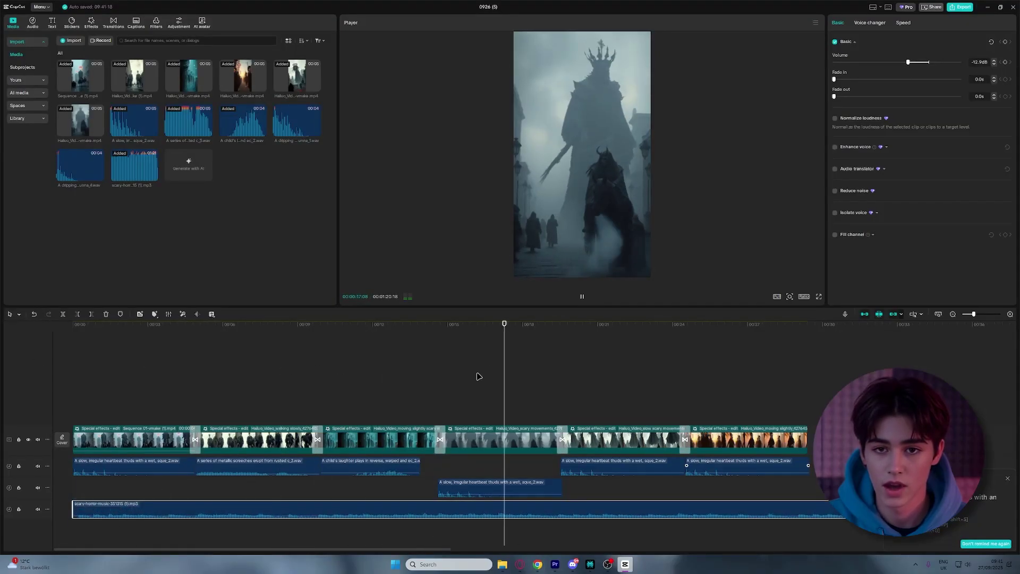
- Pause playback and export the short as 1080P at 60fps
key("space")
scroll(599, 390, "down", 3, "ctrl")
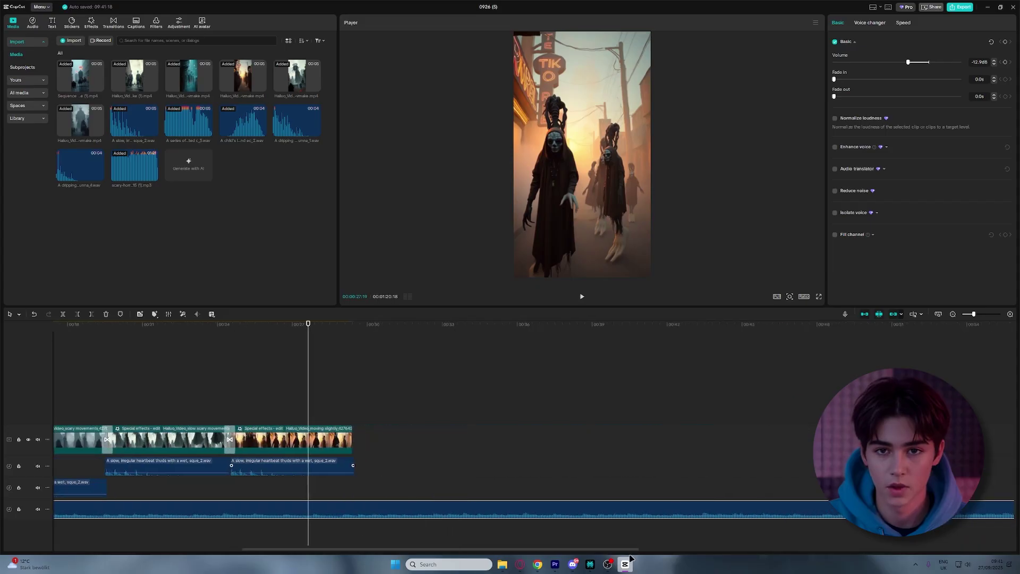
scroll(286, 498, "down", 2, "ctrl")
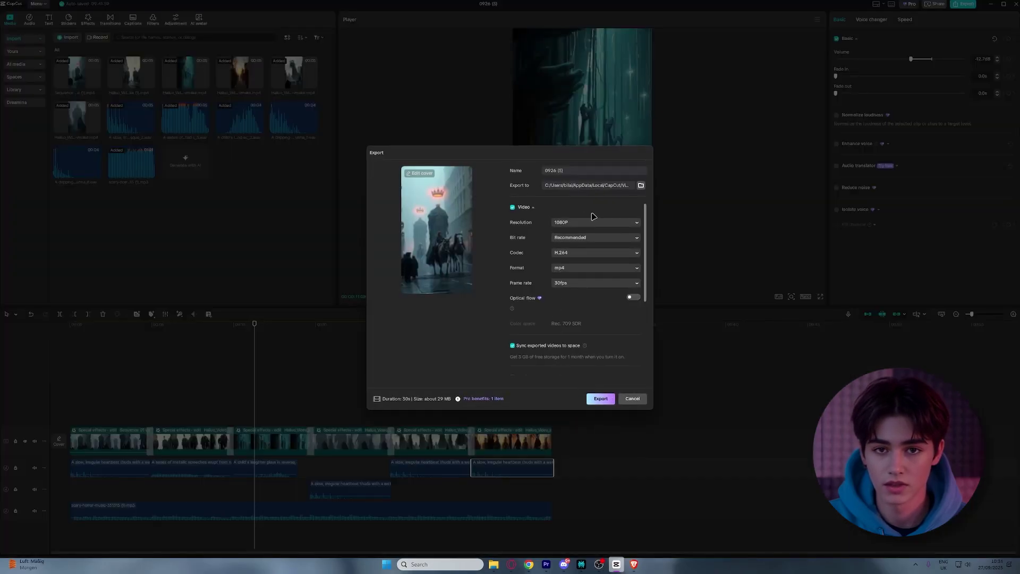
left_click(592, 283)
left_click(584, 373)
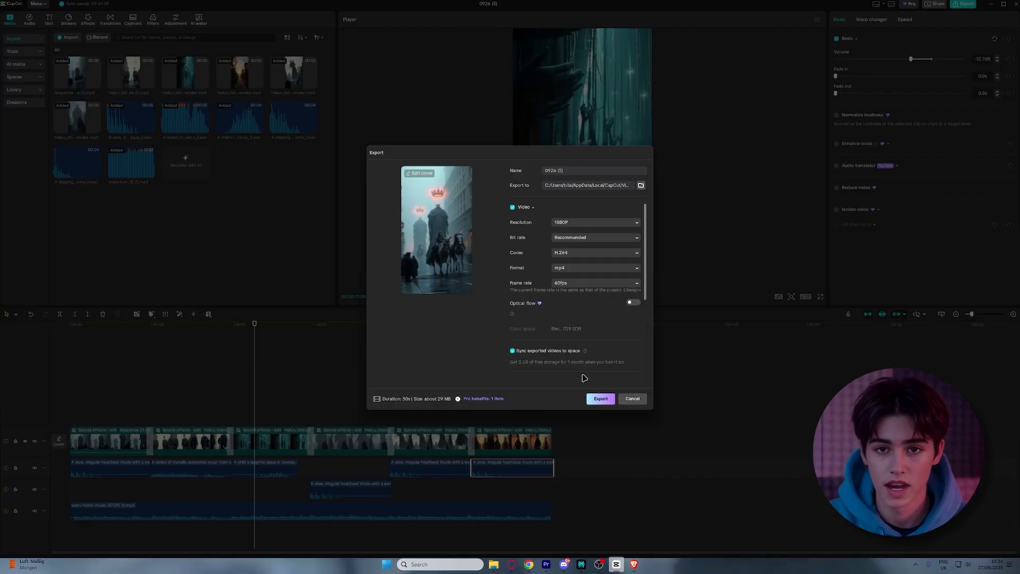
left_click(571, 228)
left_click(593, 220)
left_click(601, 399)
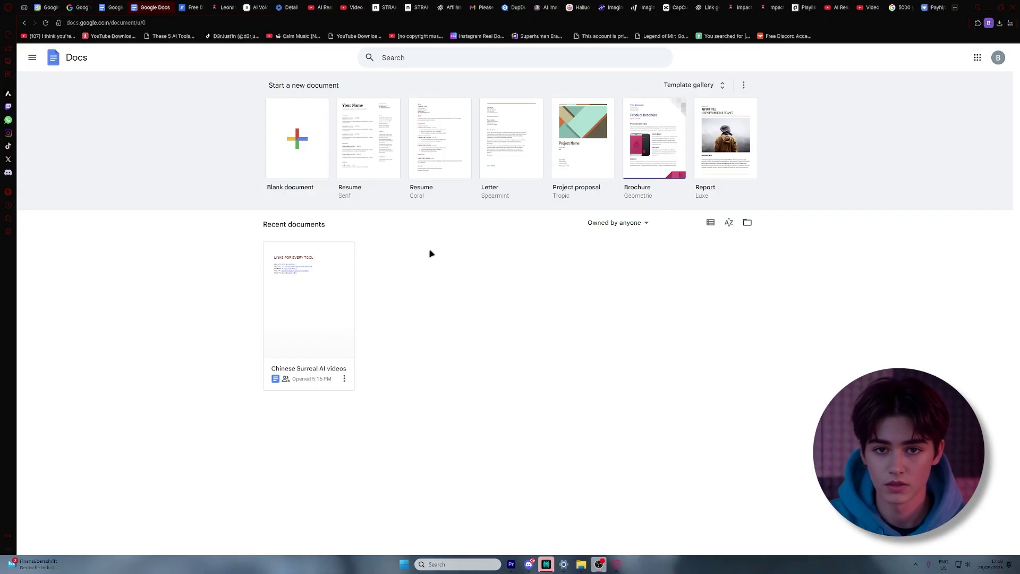
- Open the Chinese Surreal AI videos doc at its How to Create section, then File
left_click(327, 276)
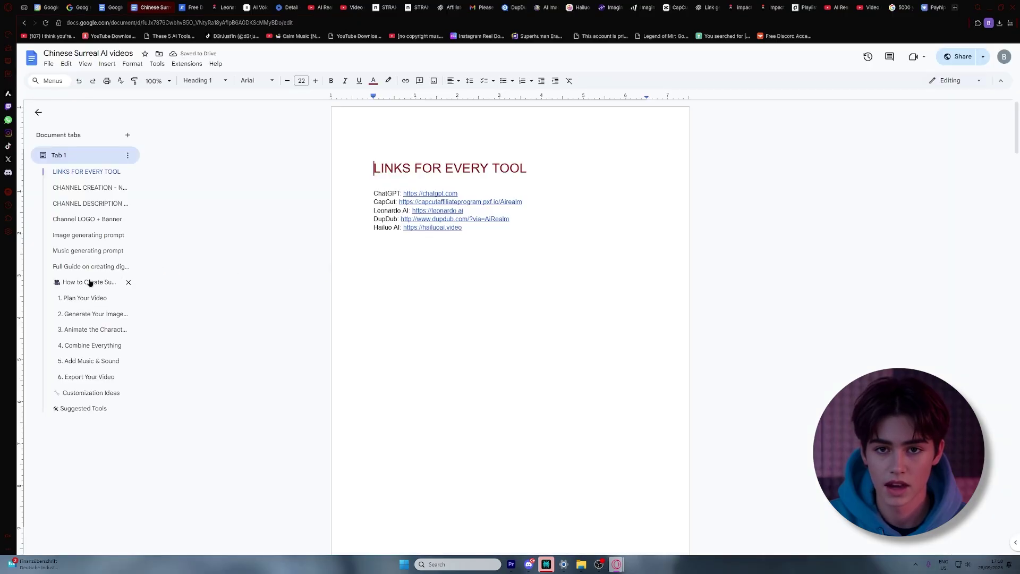
left_click(82, 285)
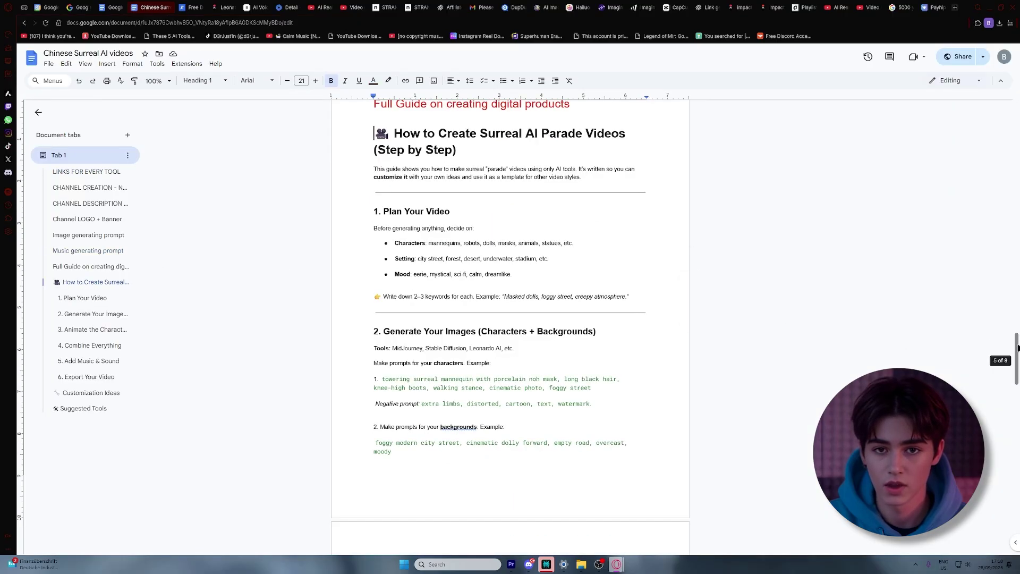
left_click_drag(1017, 348, 1005, 451)
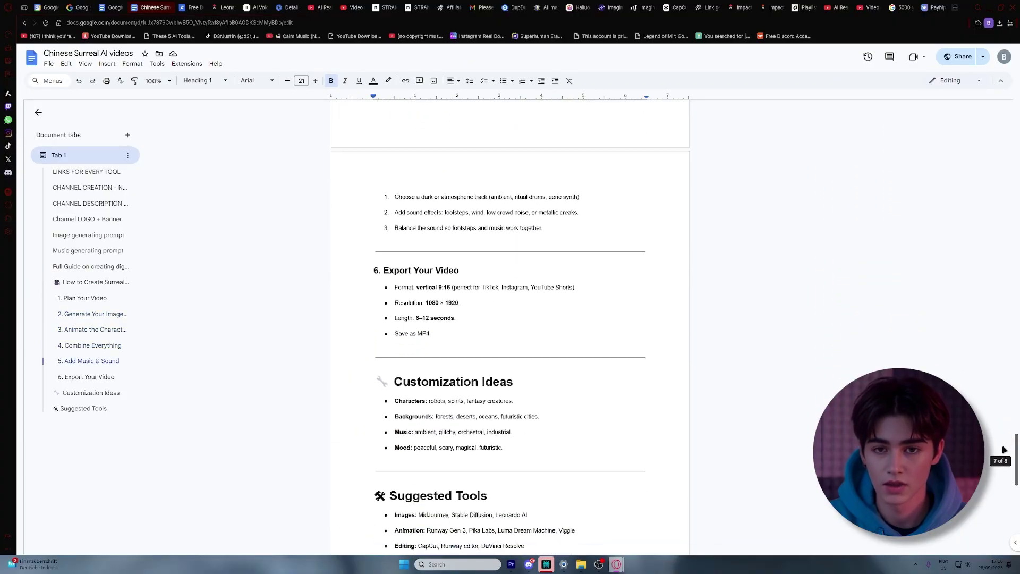
left_click_drag(1005, 450, 1000, 485)
left_click(49, 64)
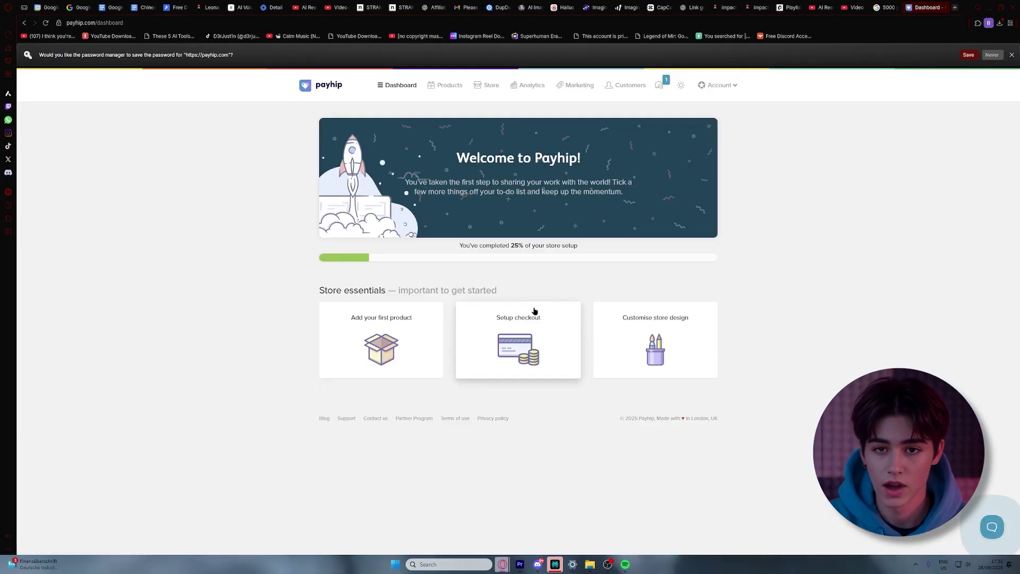
- Create a Payhip digital product and upload Chinese Surreal AI videos.pdf as its file
left_click(376, 316)
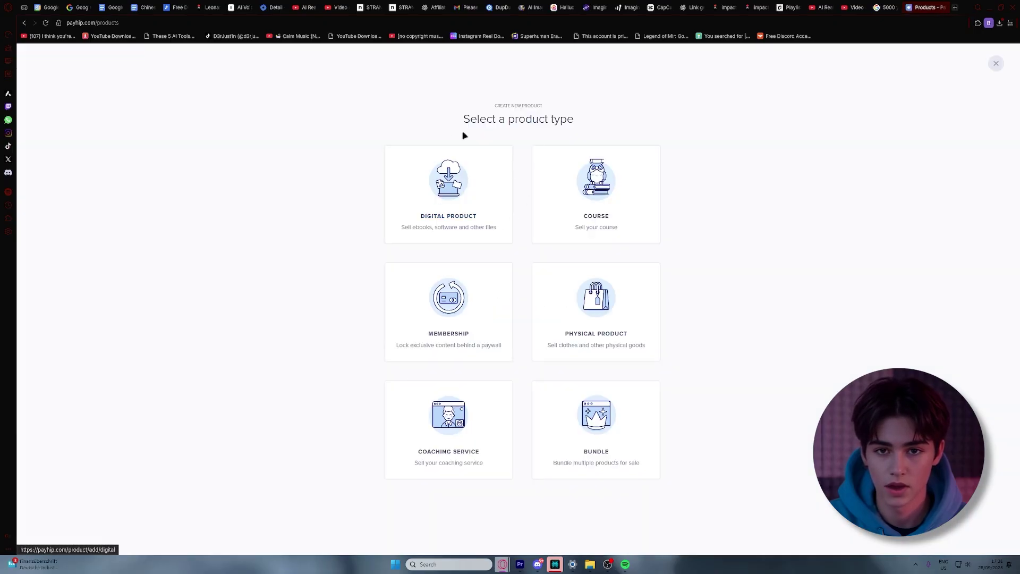
left_click(441, 205)
left_click(382, 258)
left_click(506, 176)
double_click(178, 103)
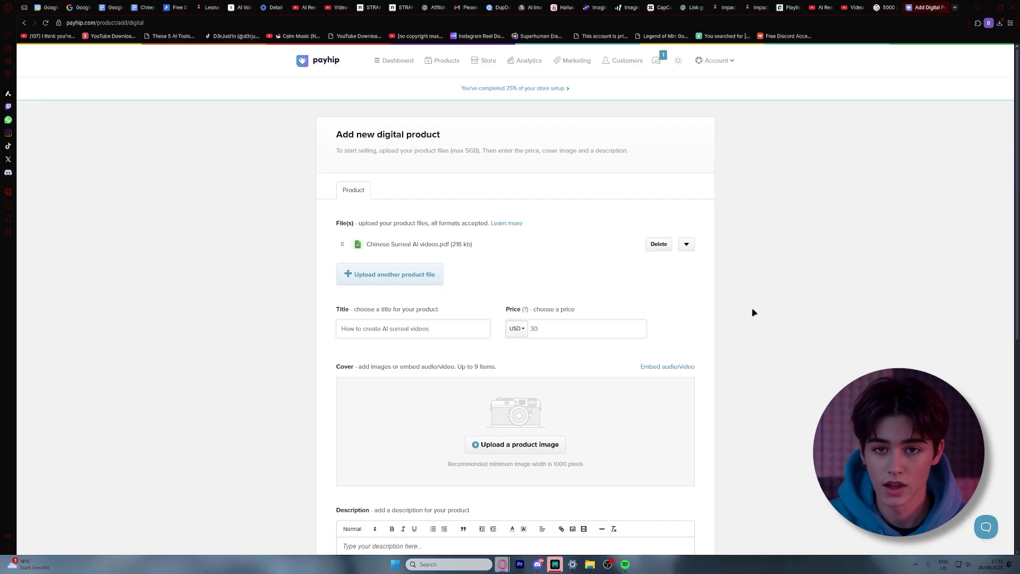
scroll(1018, 238, "down", 1)
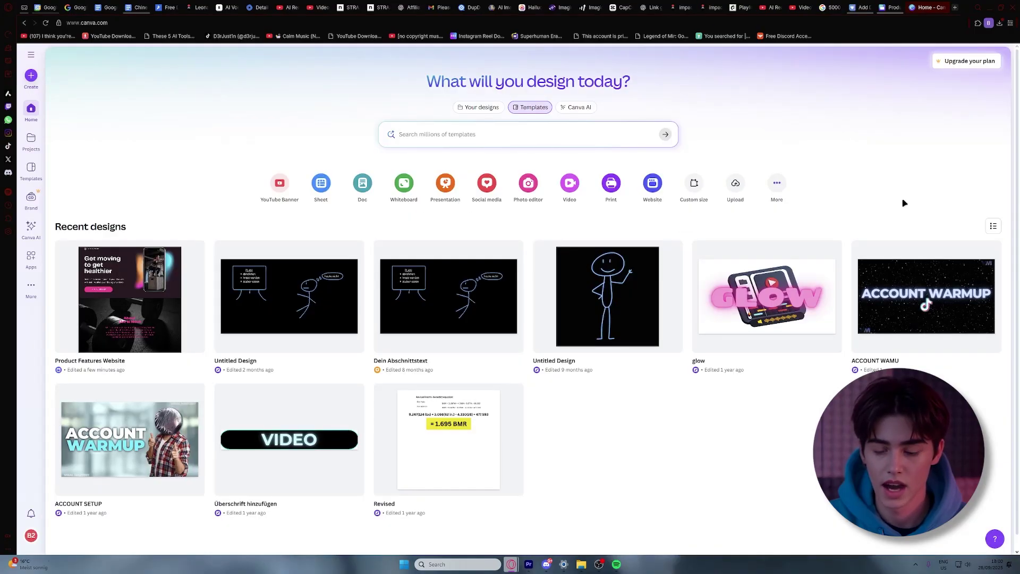
- Search Canva for Modern-style digital product templates and open the Get moving to get healthier one
left_click(469, 135)
type("dig")
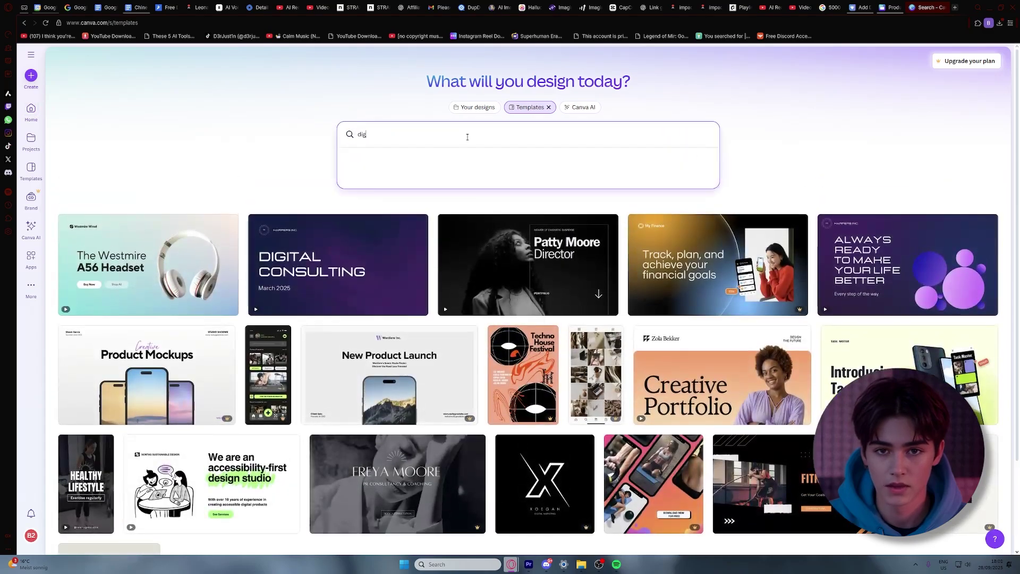
type("ct")
key("Return")
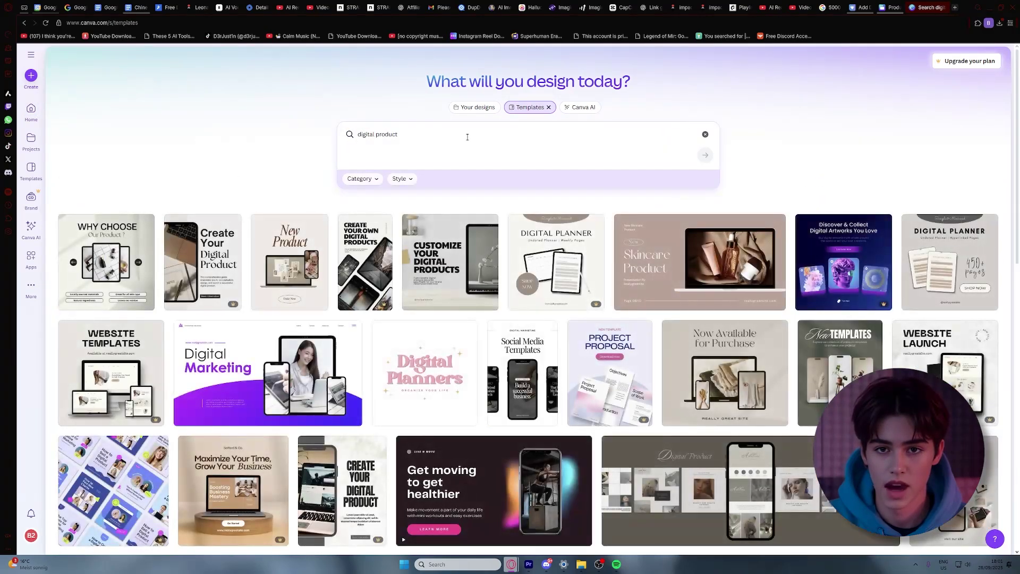
left_click(401, 179)
left_click(407, 231)
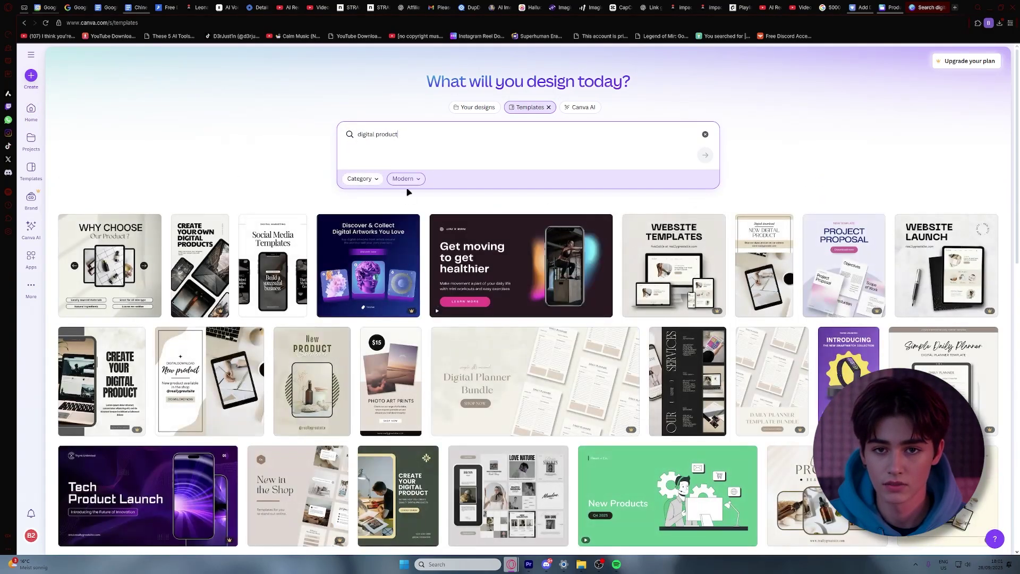
left_click(489, 267)
left_click(674, 138)
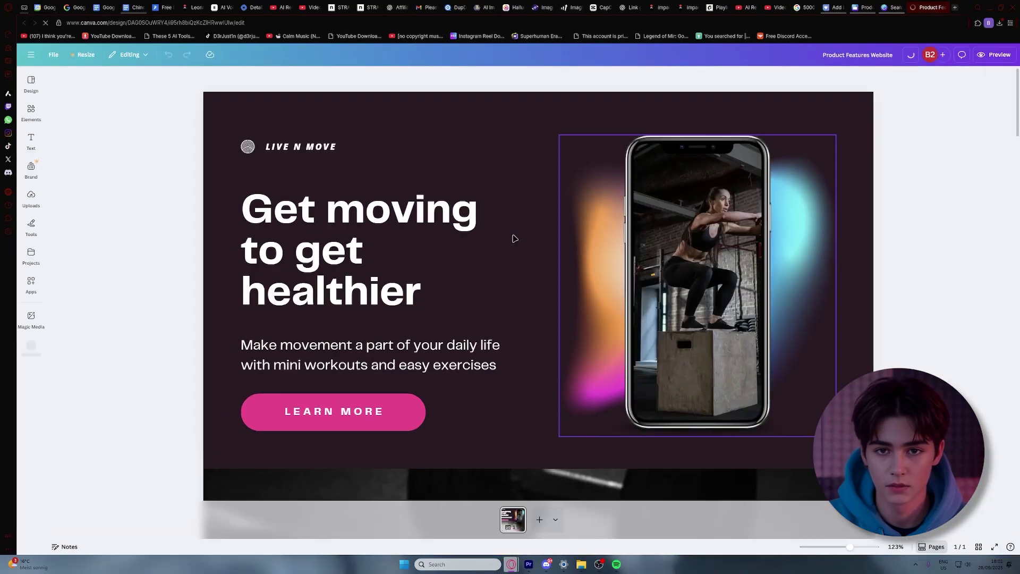
- Rewrite the template texts to read AI REALM and Surreal AI Videos
double_click(258, 203)
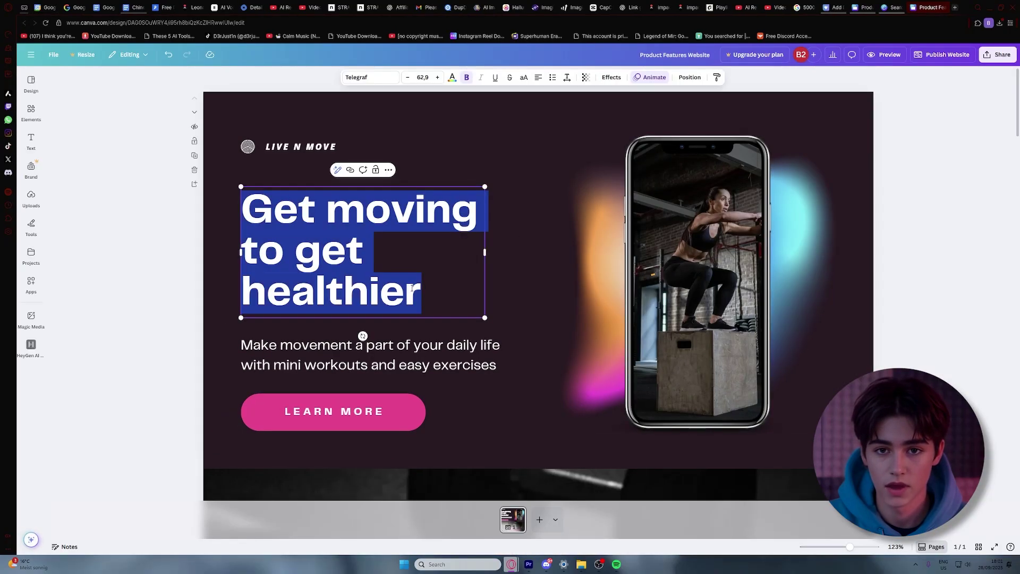
type("Surreal")
key("Return")
type("AI")
key("Return")
type("Videos")
double_click(330, 147)
type("AI REALM")
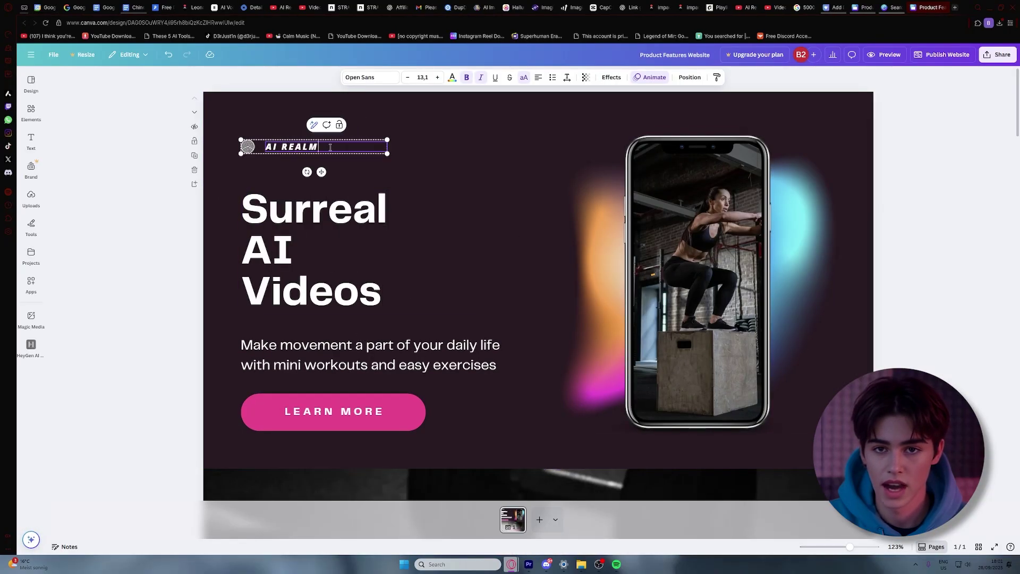
double_click(487, 368)
type("lear")
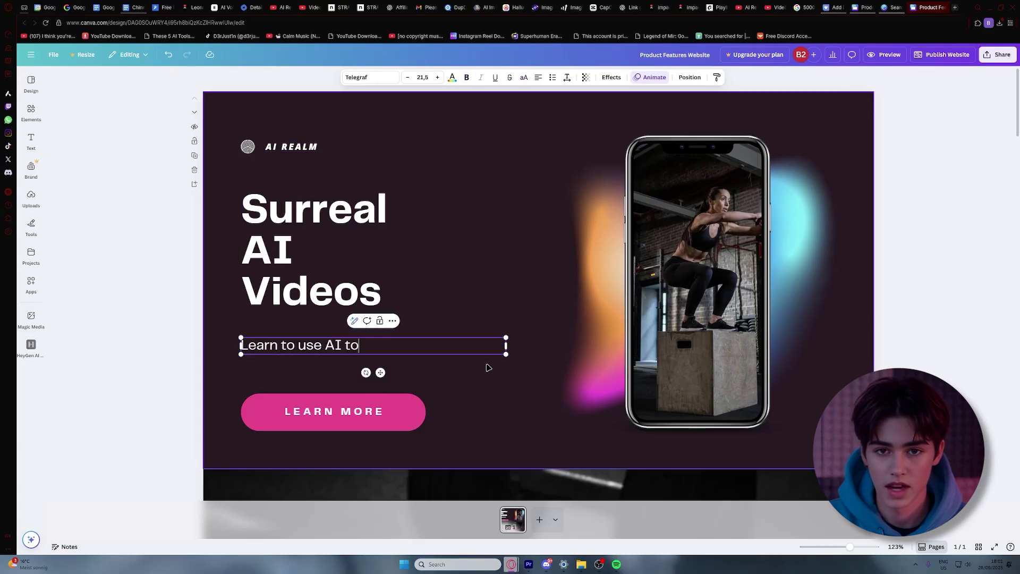
type("make these surreal videos")
- Pull the gym photo out of the phone mockup and remove it
left_click(693, 239)
mouse_move(693, 240)
left_mouse_down()
mouse_move(680, 174)
mouse_move(623, 152)
left_mouse_up()
right_click(623, 151)
left_click(654, 180)
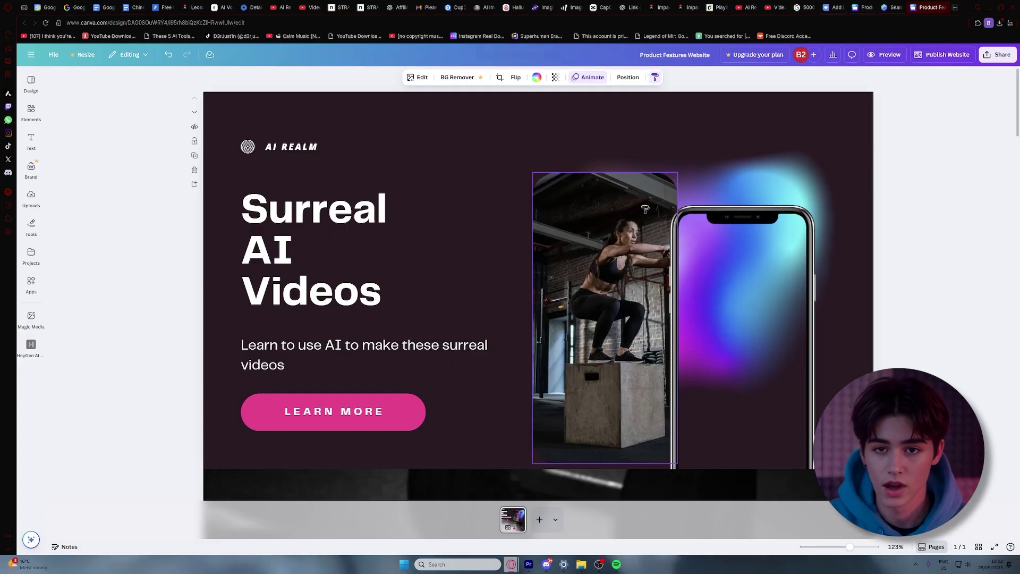
- Paste the crowned-figures frame and fit it into the phone screen
key("ctrl+v")
left_click_drag(557, 263, 447, 263)
right_click(482, 157)
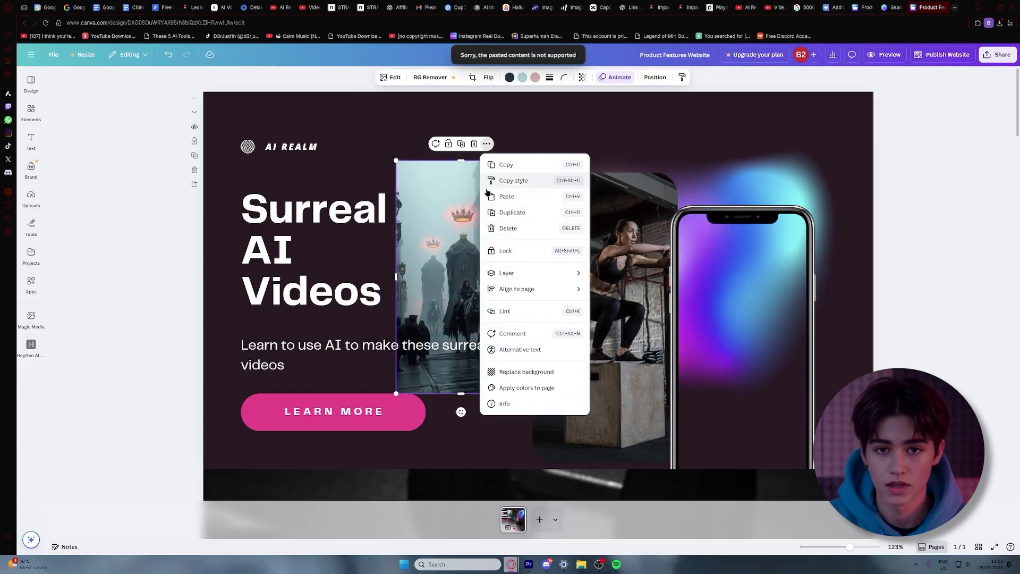
left_click_drag(469, 193, 702, 279)
left_click(969, 274)
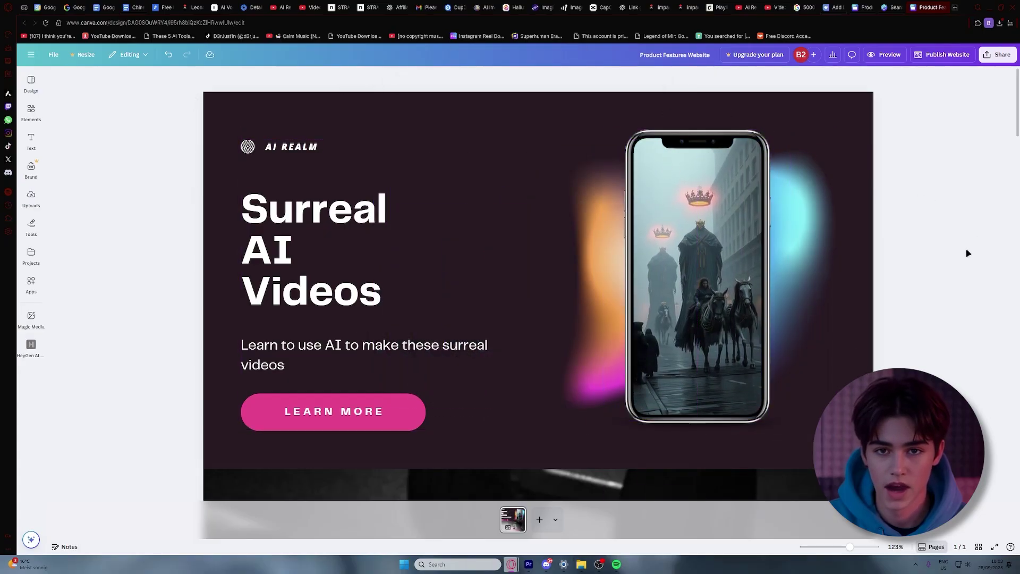
left_click(997, 54)
- Download the Canva cover, upload it to the $30 Payhip product, and view its storefront
left_click(875, 220)
left_click(934, 310)
left_click(69, 80)
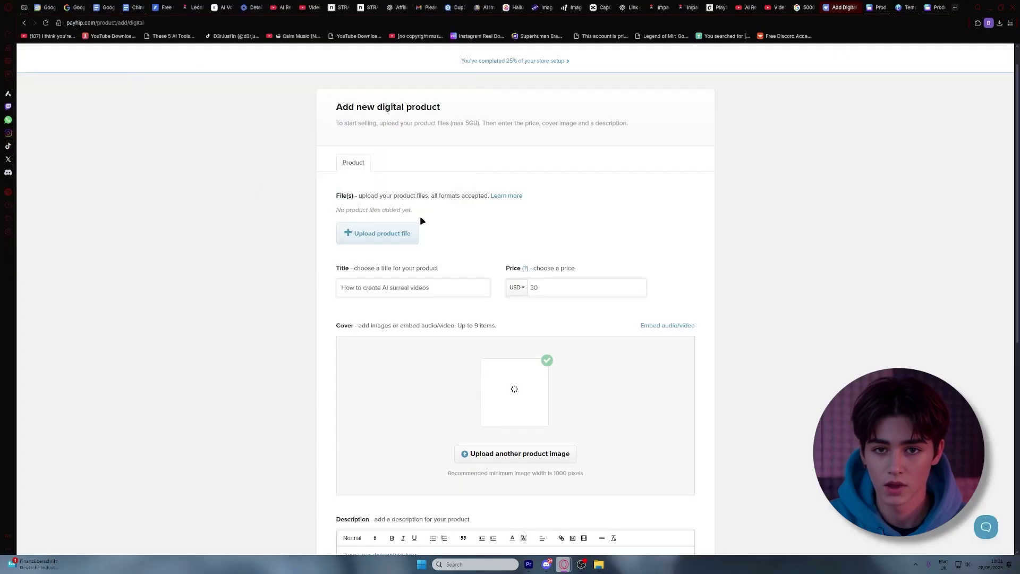
scroll(938, 359, "down", 1)
scroll(1002, 263, "down", 2)
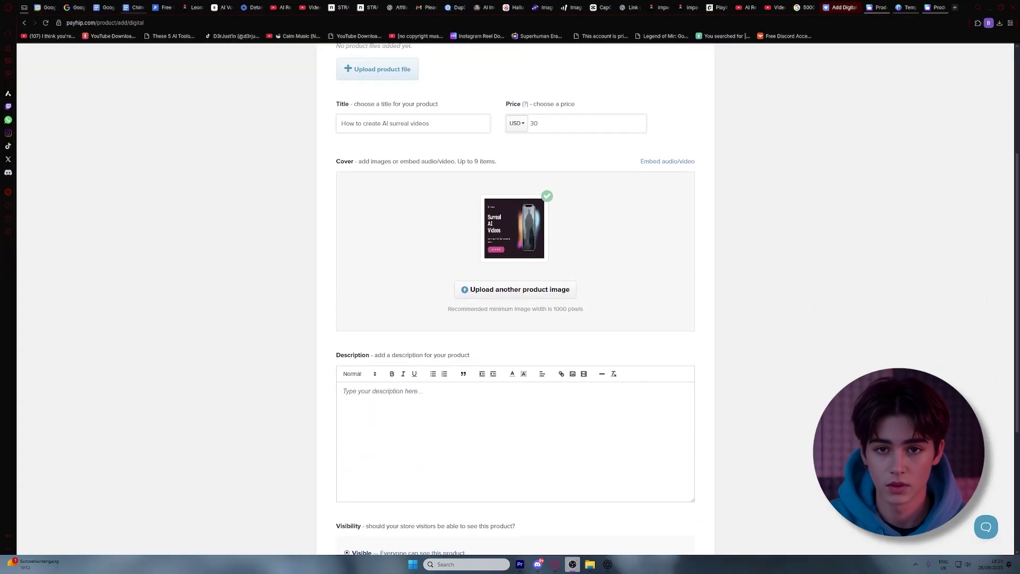
scroll(995, 268, "down", 2)
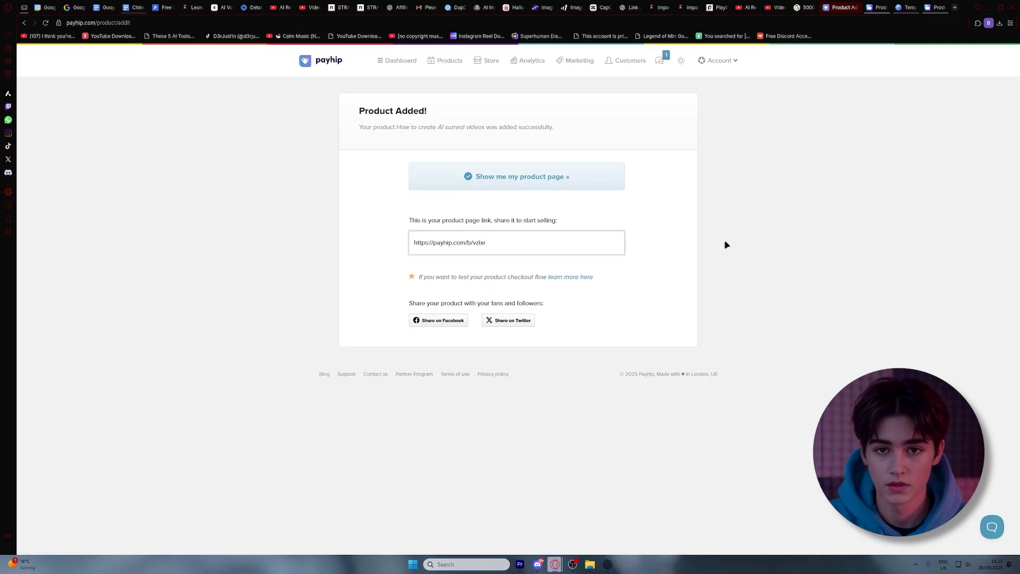
left_click(528, 169)
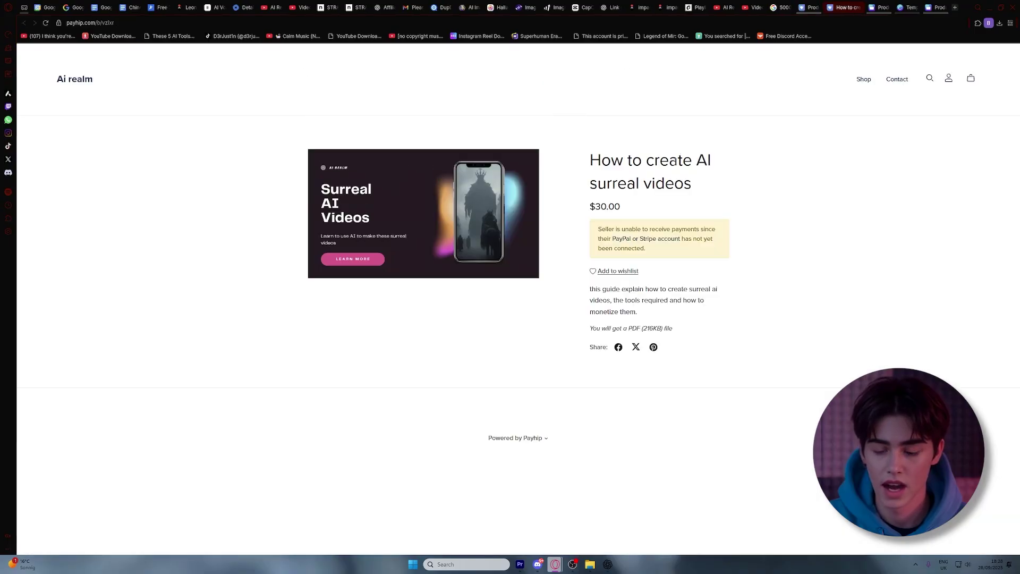